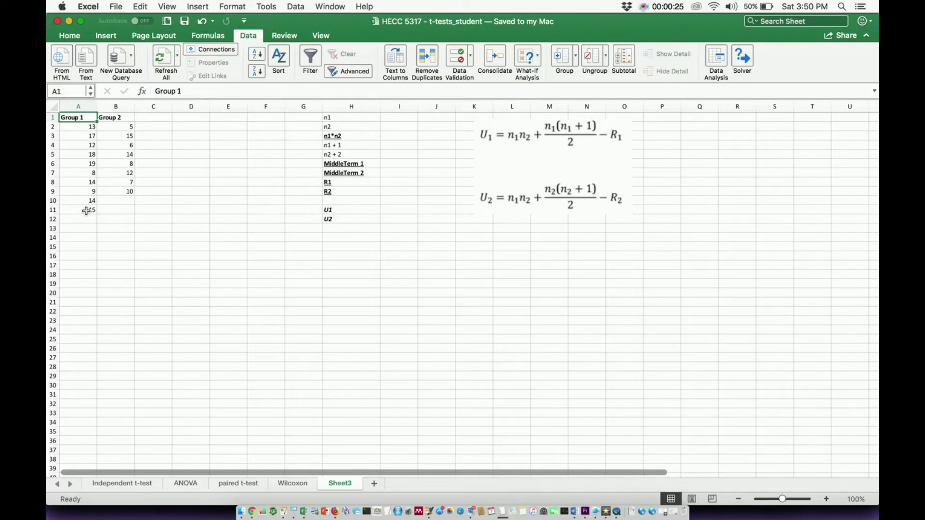
- Select across both groups' values to check their extent, ending on the last Group 1 value
click(86, 210)
key(Up)
key(Up)
key(shift+Right)
key(shift+Up)
key(shift+Up)
key(shift+Up)
key(shift+Up)
key(shift+Up)
key(shift+Up)
key(shift+Up)
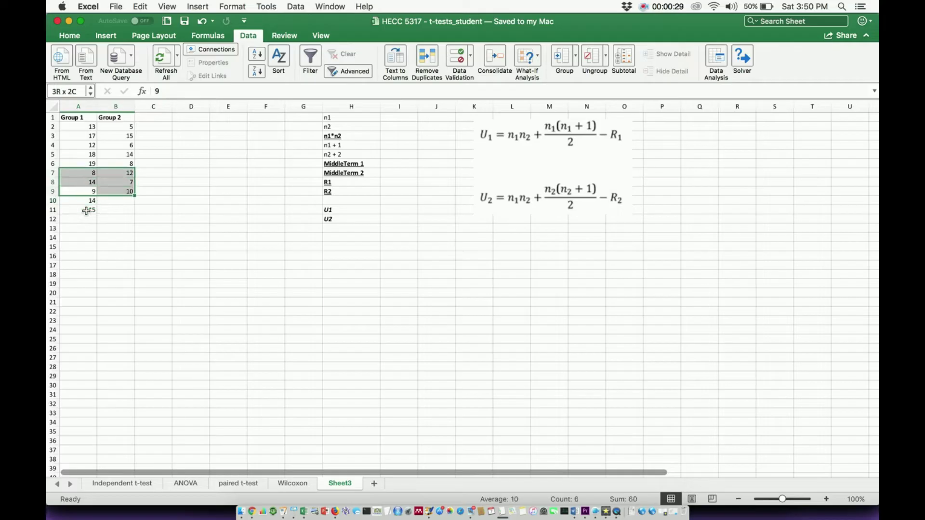
key(Left)
key(Down)
key(Down)
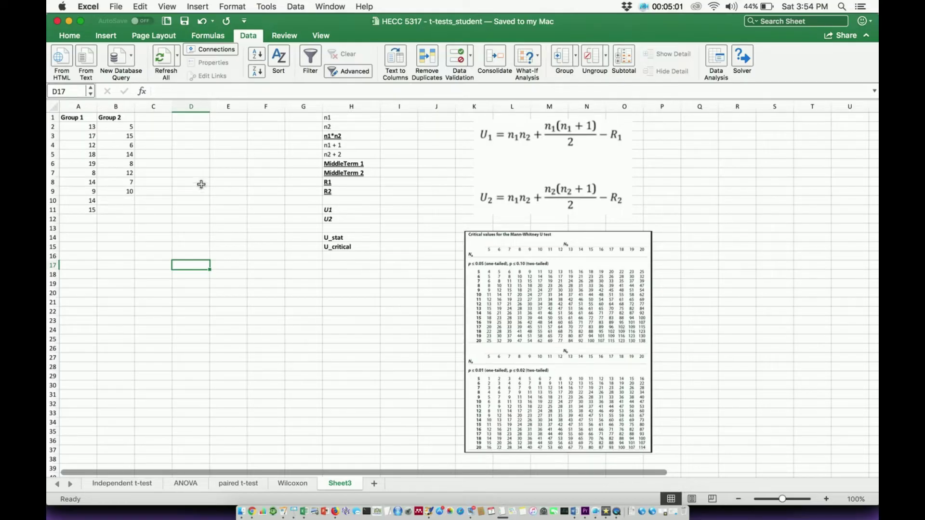
- Count the Group 1 values and enter n1 = 10 in I1
click(395, 121)
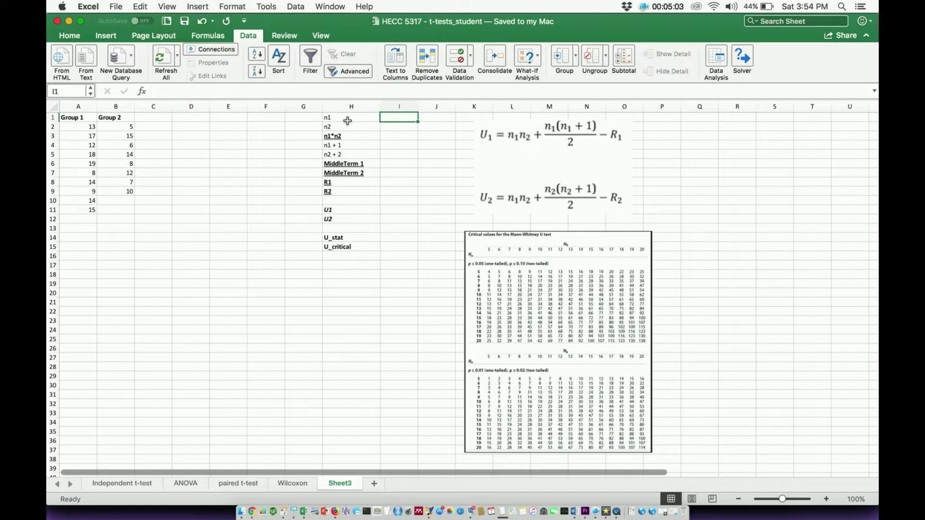
click(73, 130)
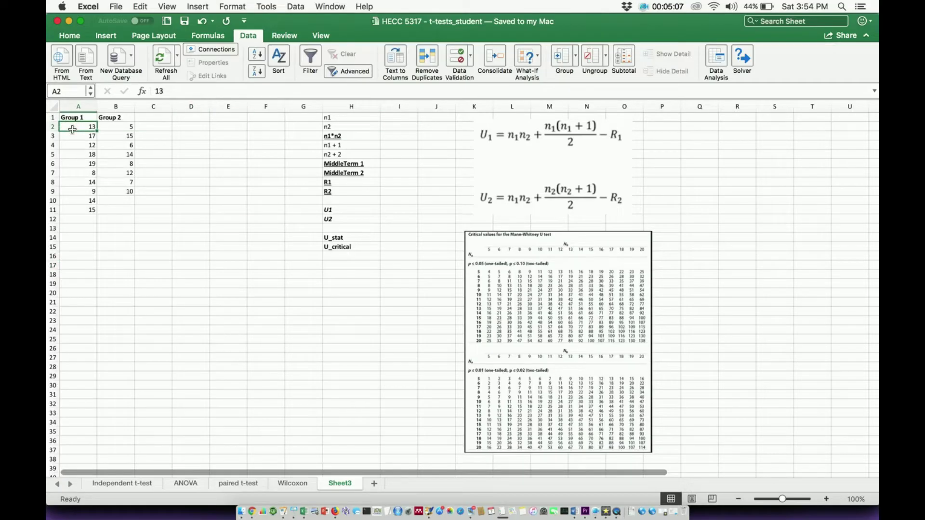
key(Down)
key(Down)
key(Down)
key(Down)
key(Down)
key(Down)
key(Down)
key(Down)
key(Down)
click(398, 121)
text(10)
key(Return)
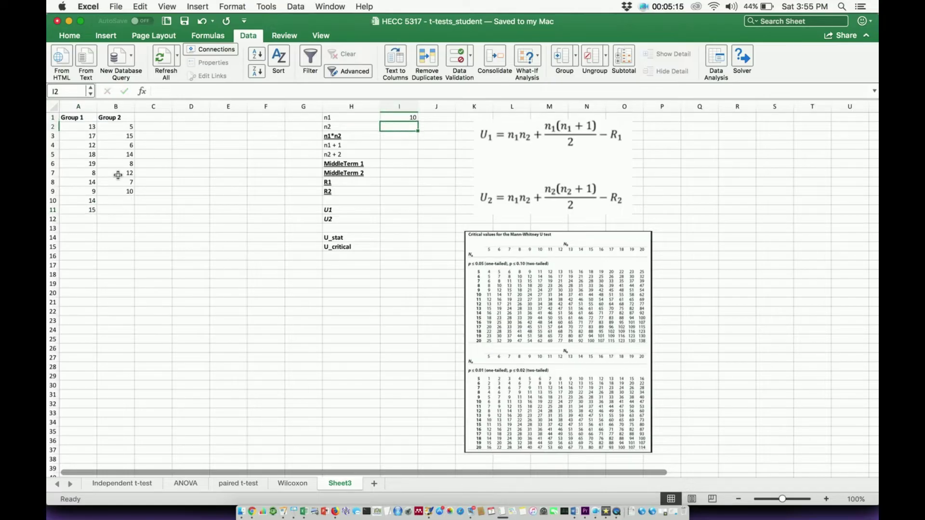
- Count the Group 2 values, enter n2 = 8 in I2, and select cell A18
click(118, 118)
click(122, 127)
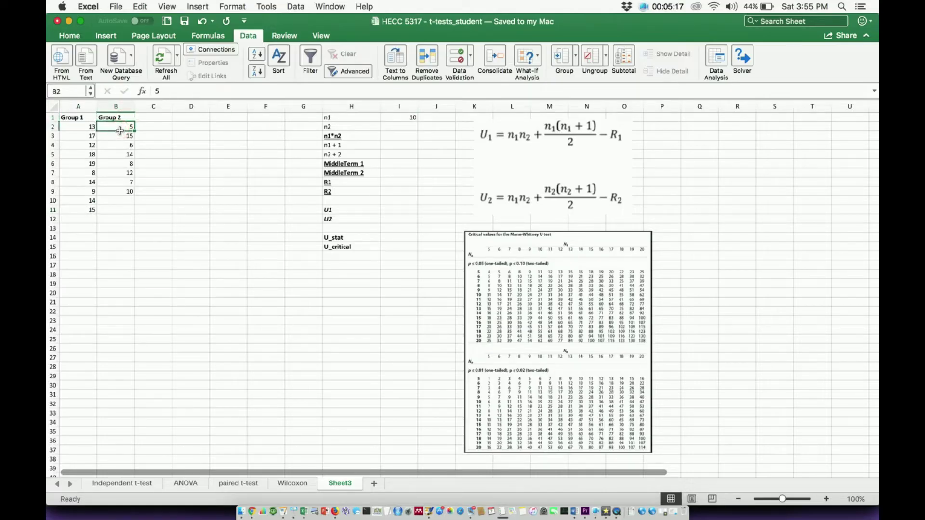
key(Down)
key(Down)
key(Down)
key(Down)
key(Down)
key(Down)
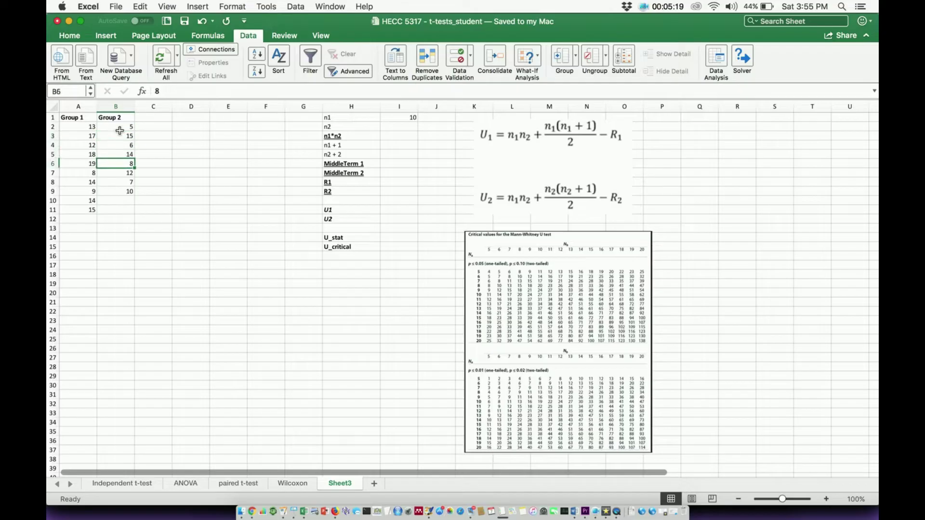
key(Down)
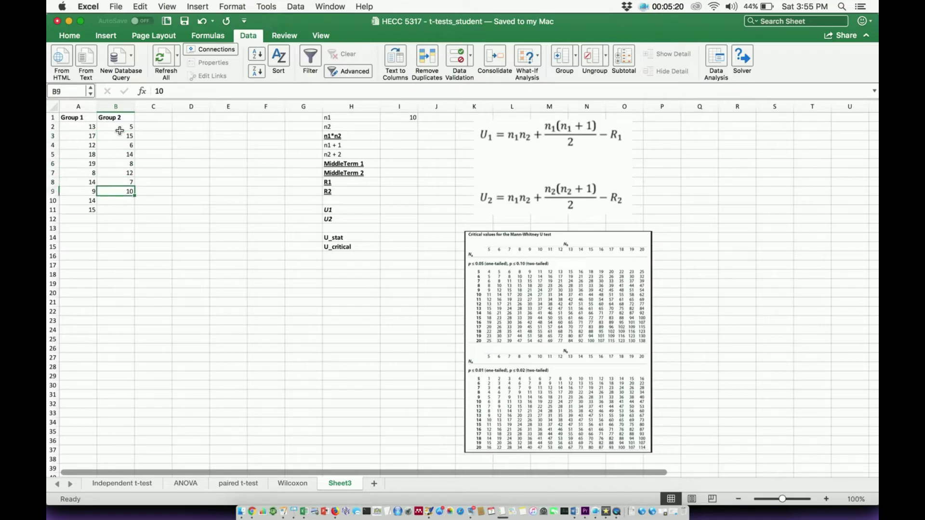
click(413, 127)
text(8)
key(Return)
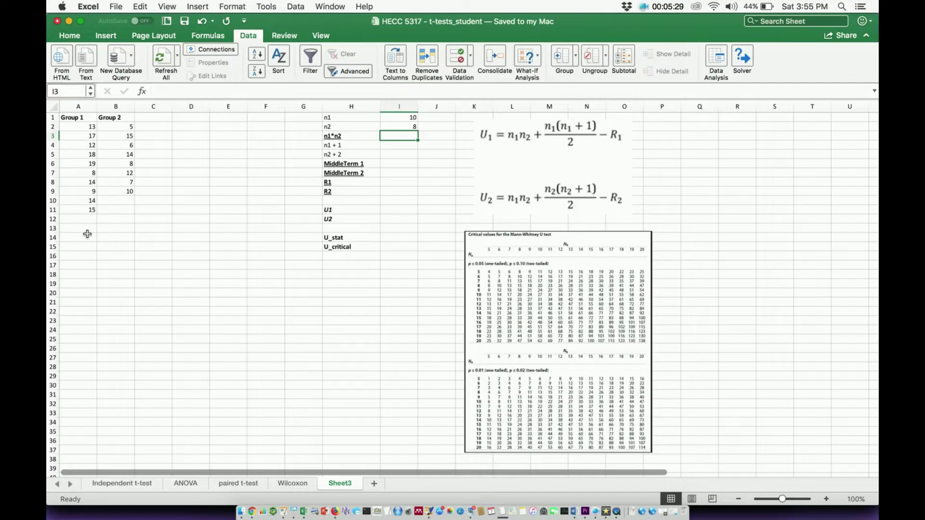
click(88, 275)
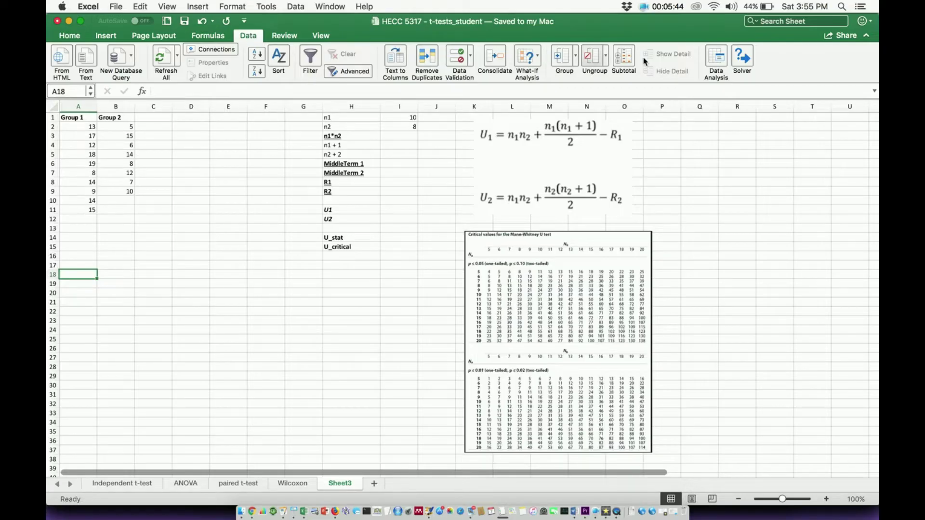
- Run Descriptive Statistics on A2:A11 with summary statistics output starting at A18
click(717, 58)
click(377, 198)
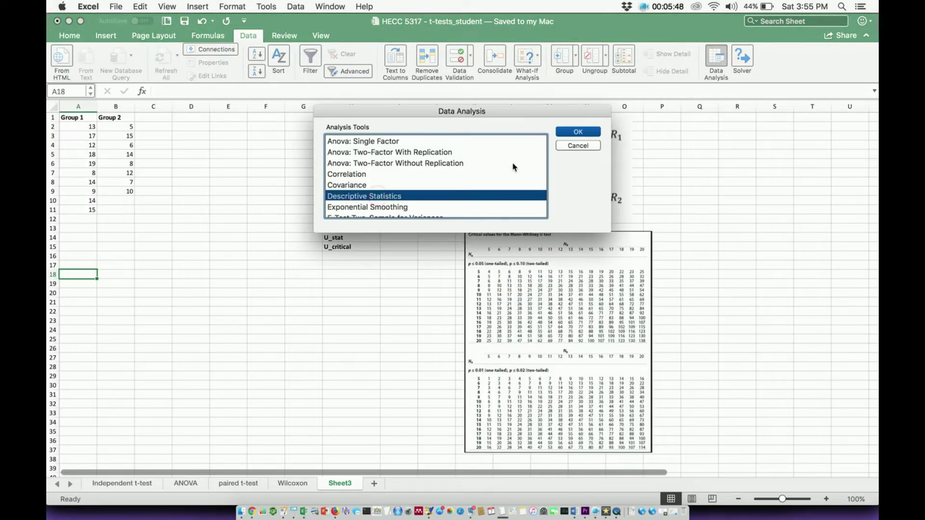
click(592, 134)
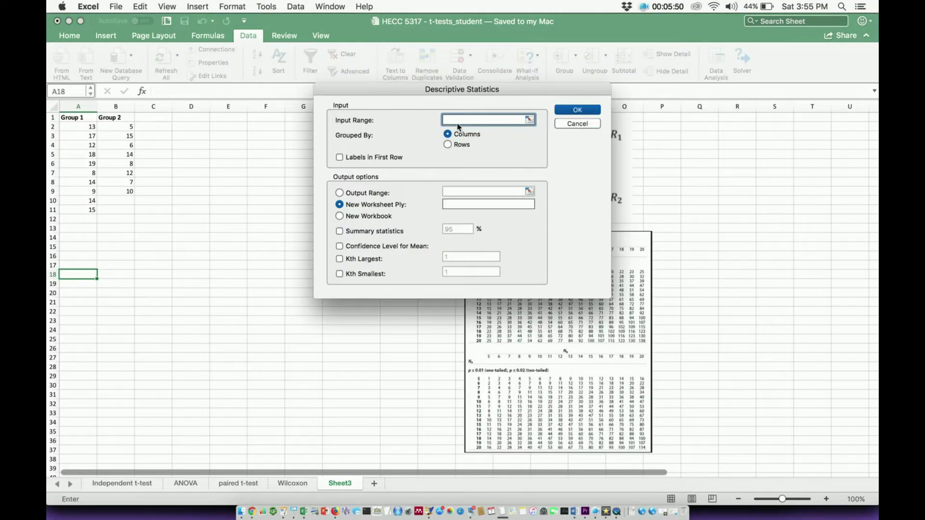
drag(75, 127, 72, 213)
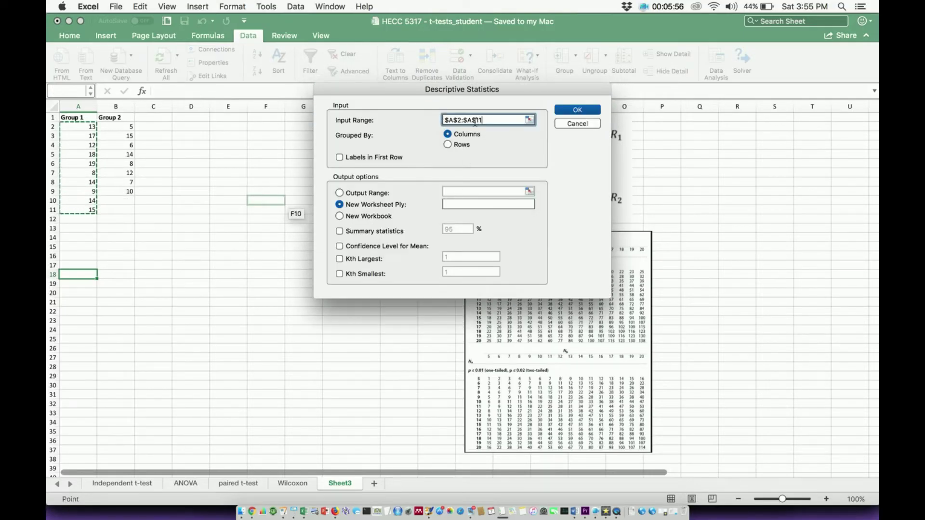
click(379, 193)
click(79, 276)
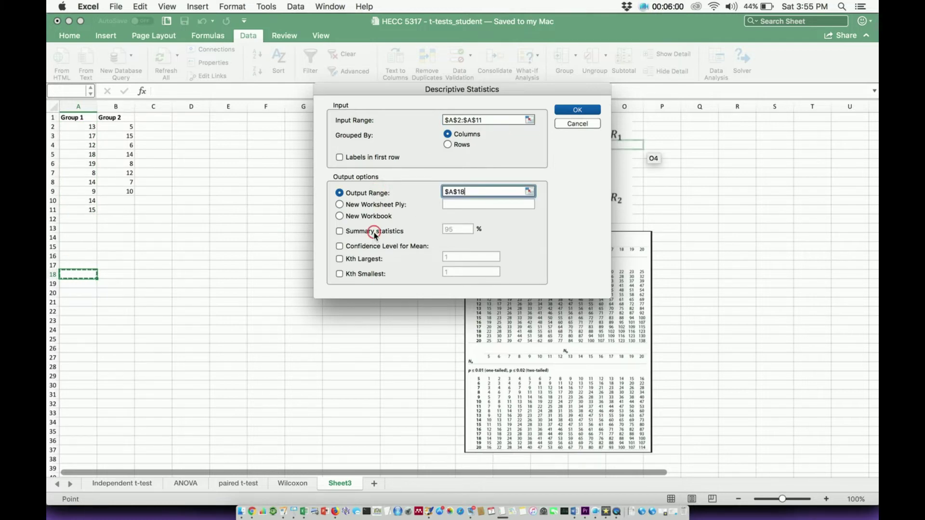
click(373, 231)
click(585, 110)
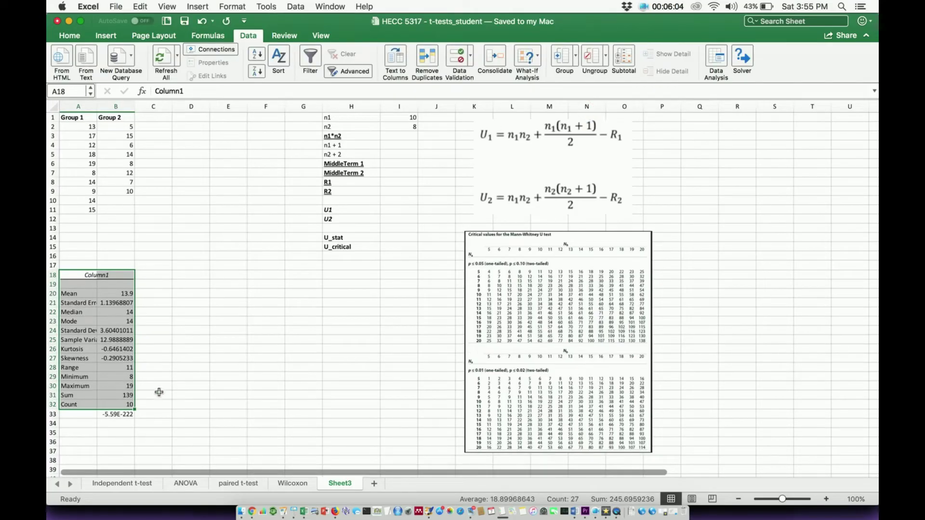
click(128, 404)
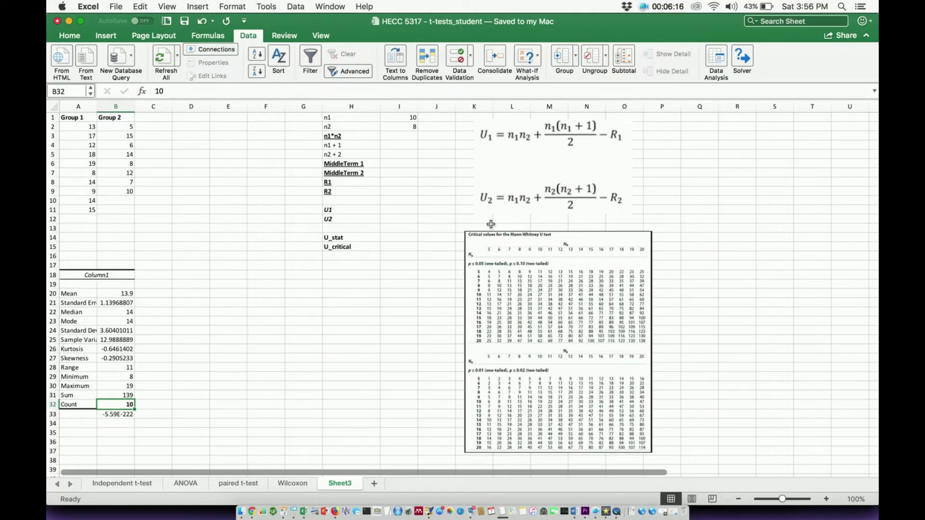
click(412, 136)
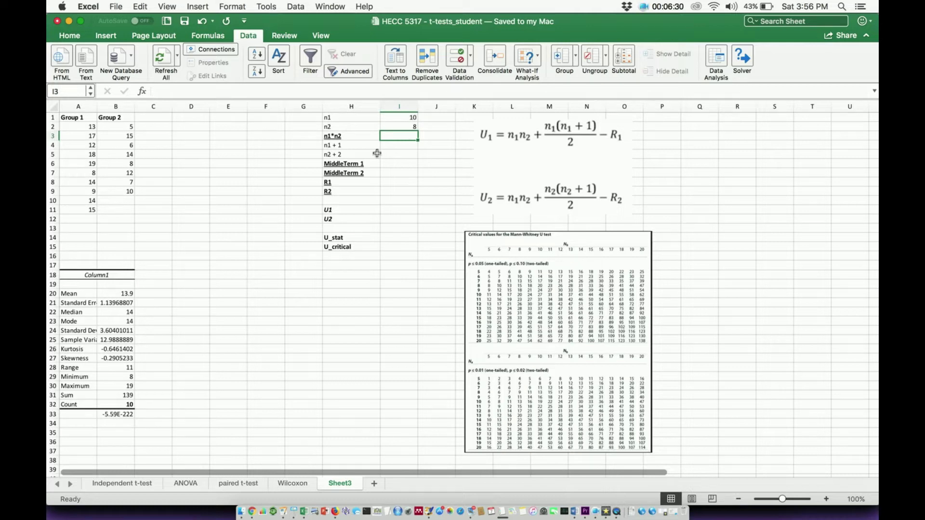
- Enter =I1*I2 in I3 so n1*n2 shows 80
text(=)
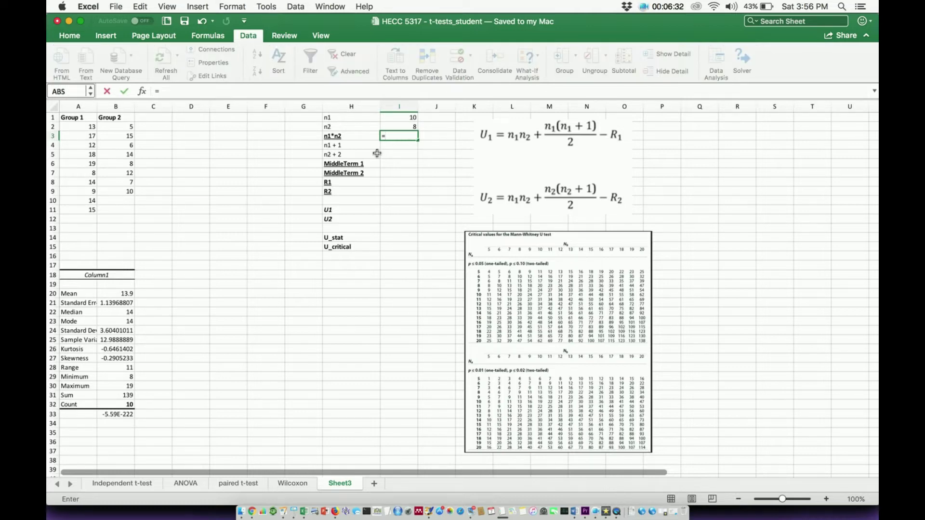
click(410, 119)
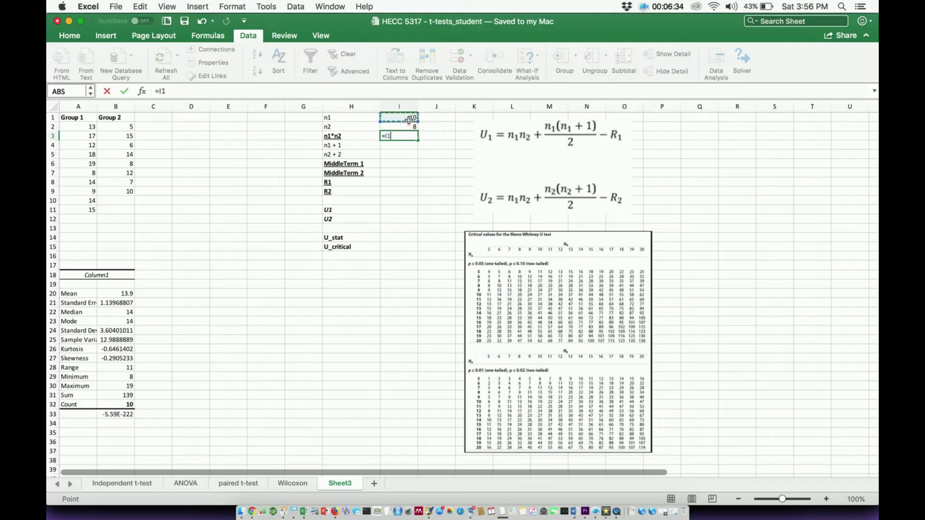
text(*)
click(407, 126)
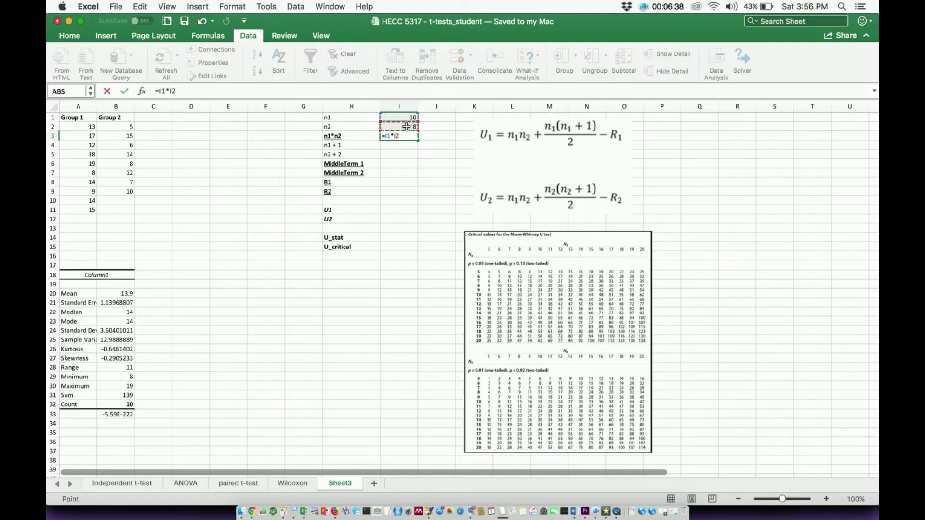
key(Return)
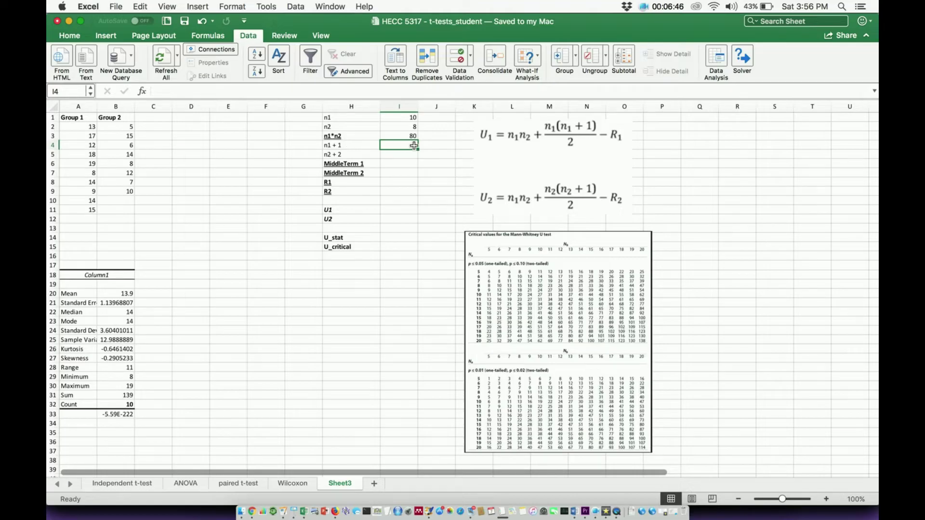
- Enter =I1+1 (11) in I4 and =I2+1 (9) in I5
text(=)
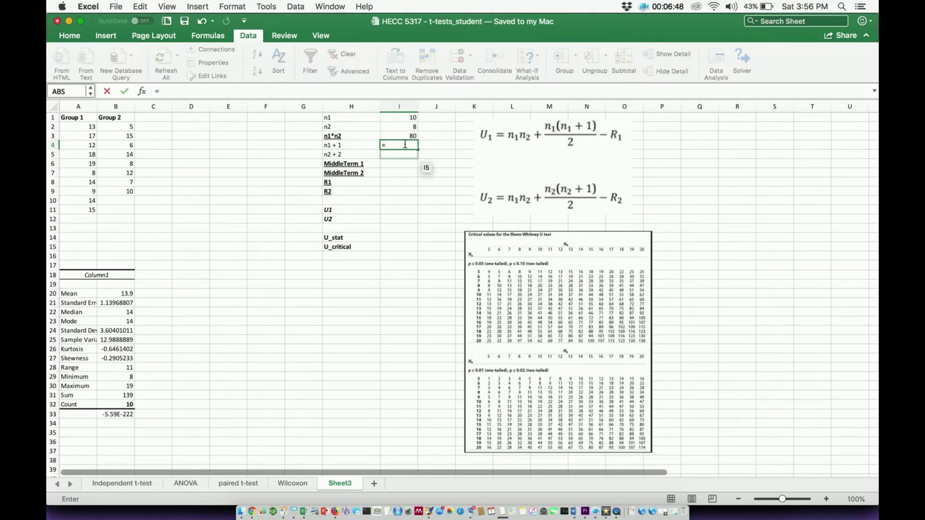
click(406, 118)
text(+1)
key(Return)
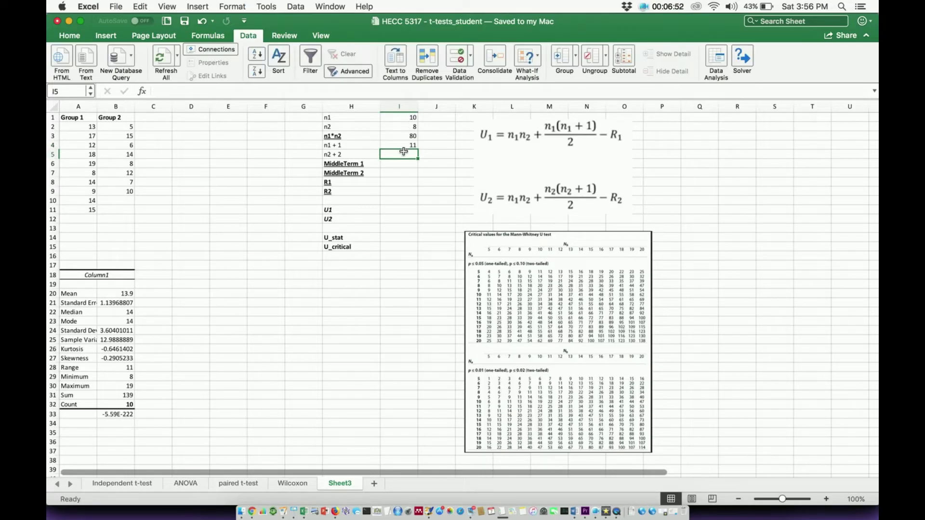
text(=)
click(415, 135)
click(414, 127)
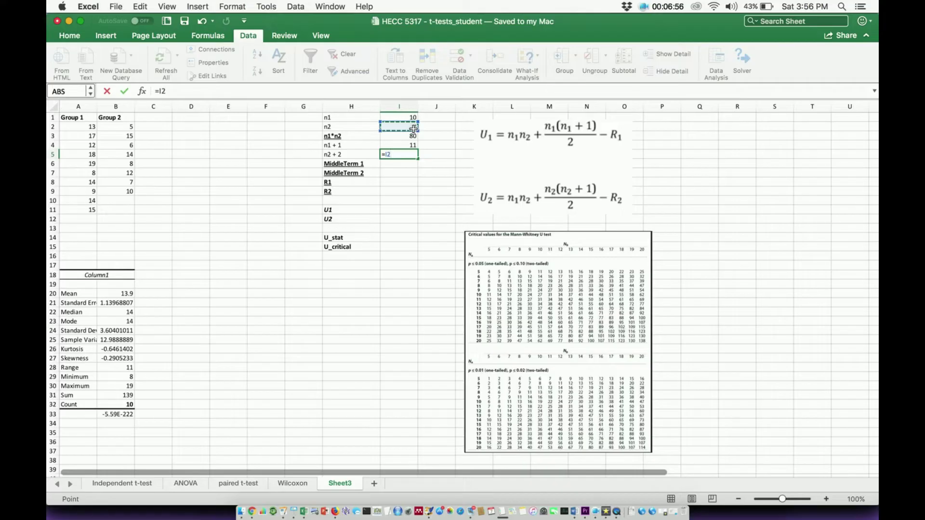
text(+ 1)
key(Return)
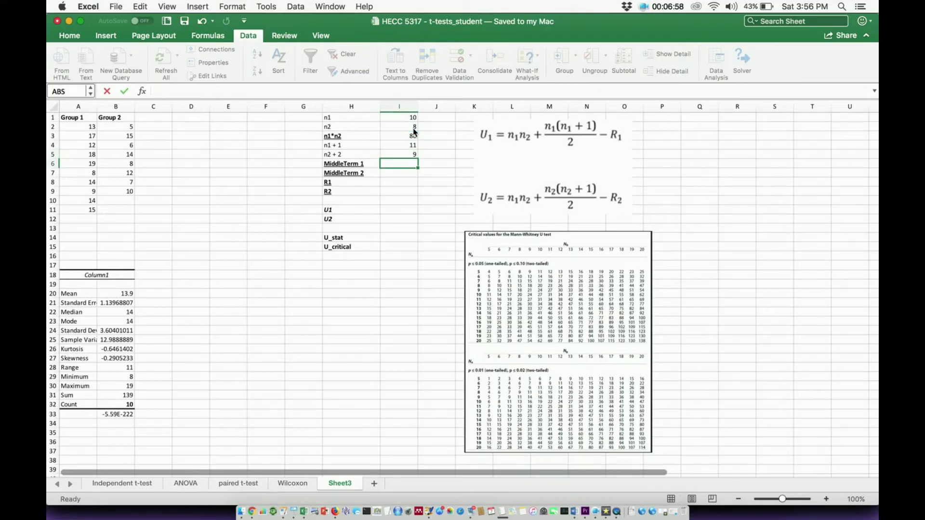
- Correct the H5 label from 'n2 + 2' to 'n2 + 1'
double_click(361, 153)
key(BackSpace)
text(1)
key(Return)
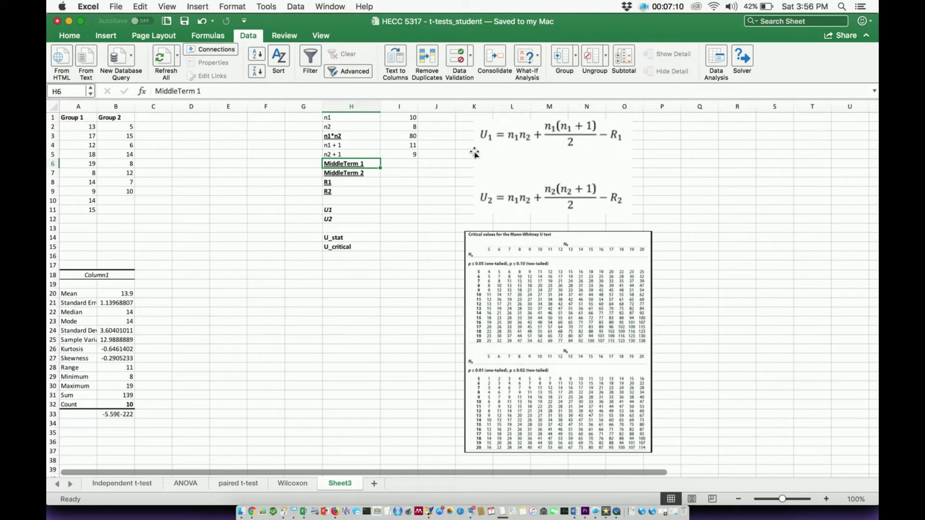
- Enter MiddleTerm 1 in I6 as =(I4*I1)/2, giving 55
click(409, 146)
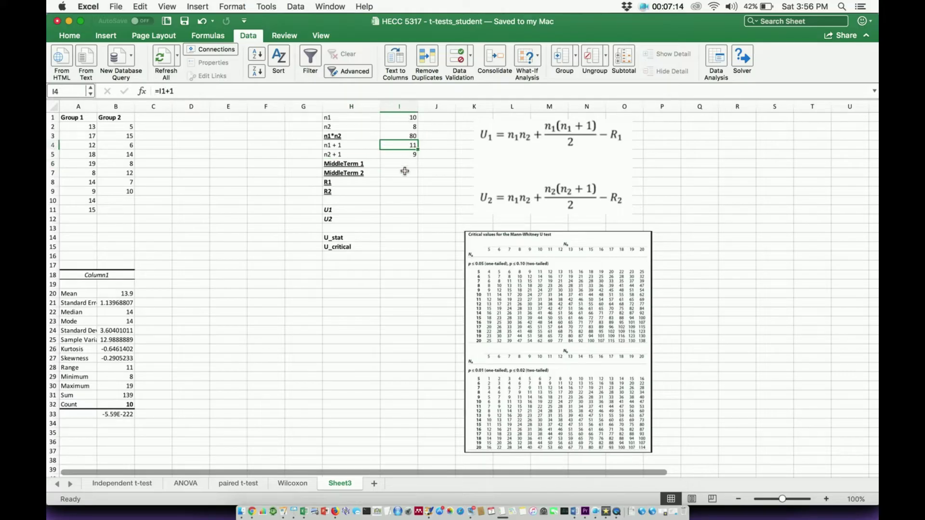
click(404, 165)
text(=)
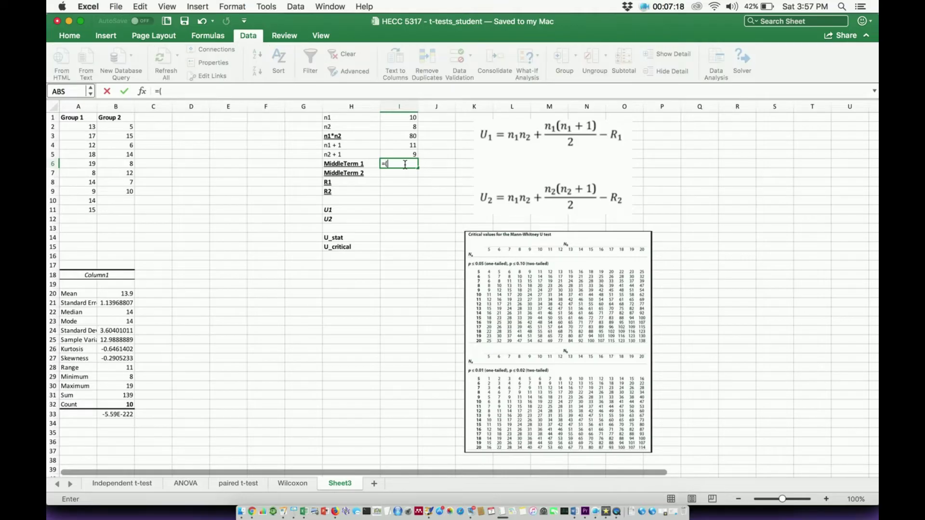
text(()
click(414, 153)
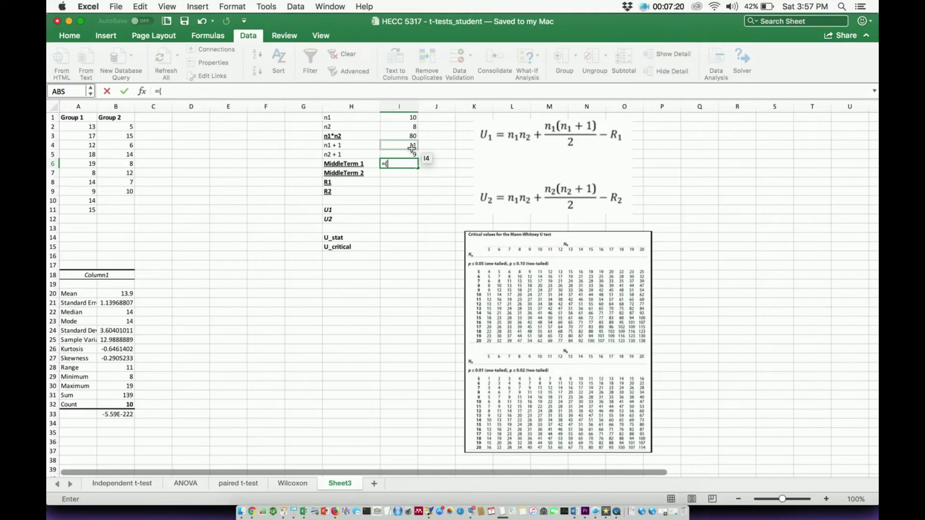
click(412, 148)
text(*)
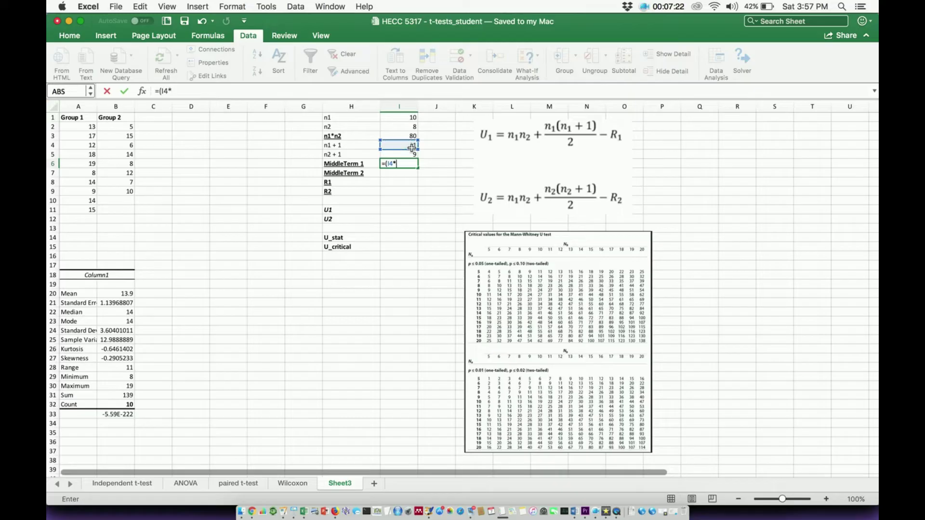
click(410, 119)
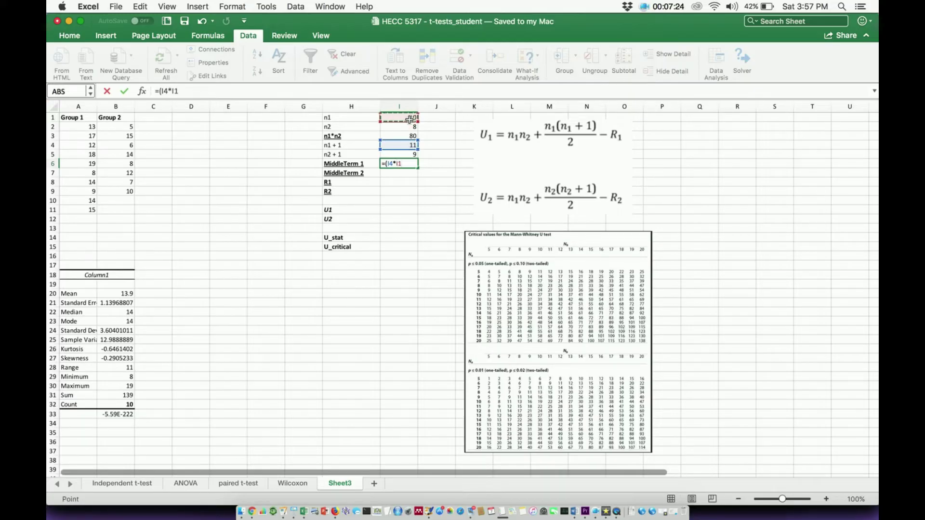
text()/2)
key(Return)
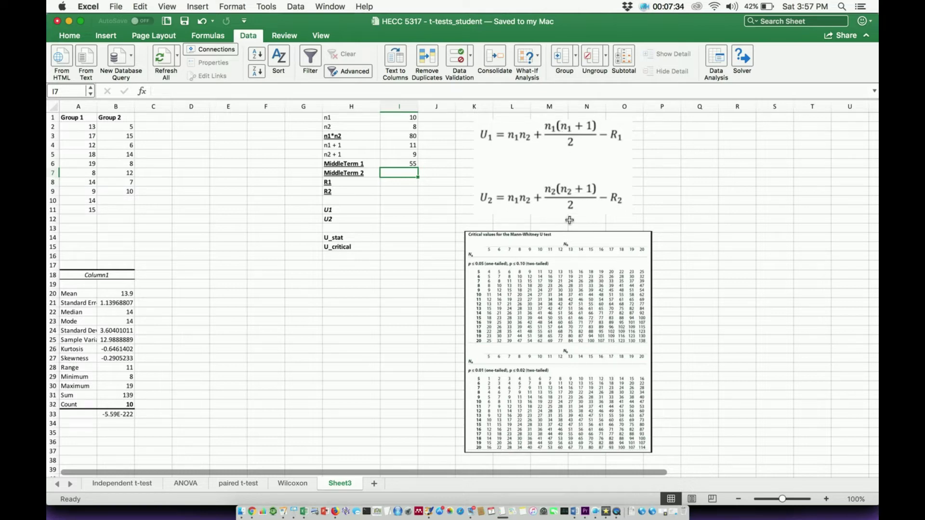
- Enter MiddleTerm 2 in I7 from n2 + 1 times n2, giving 36
text(=()
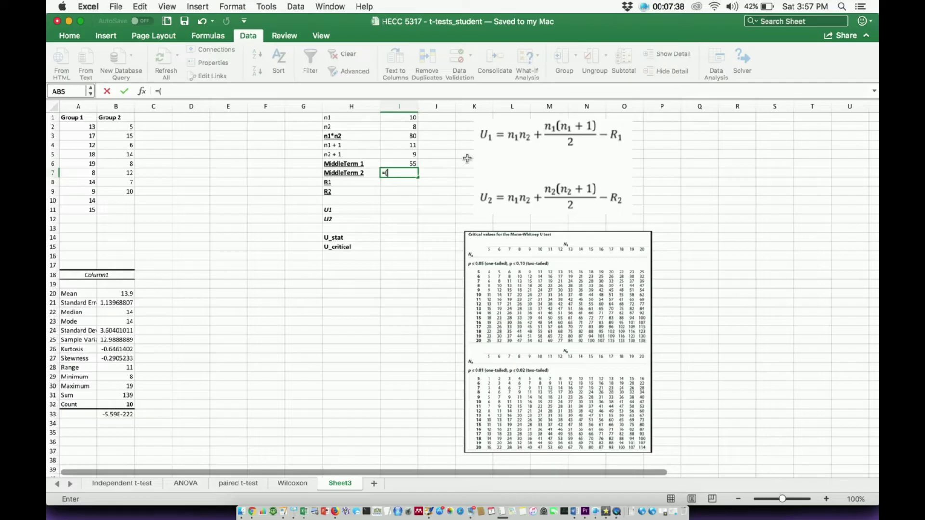
click(403, 155)
text(*)
click(407, 126)
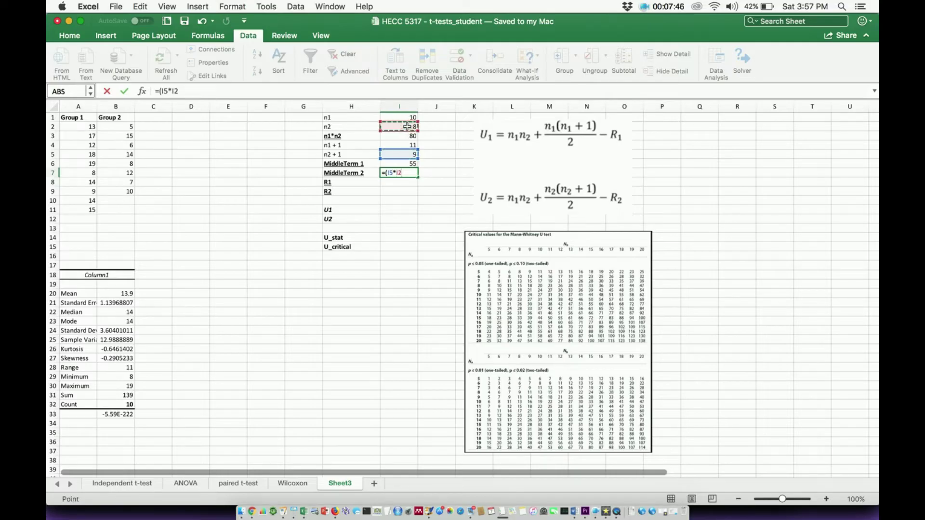
text()/2)
key(Return)
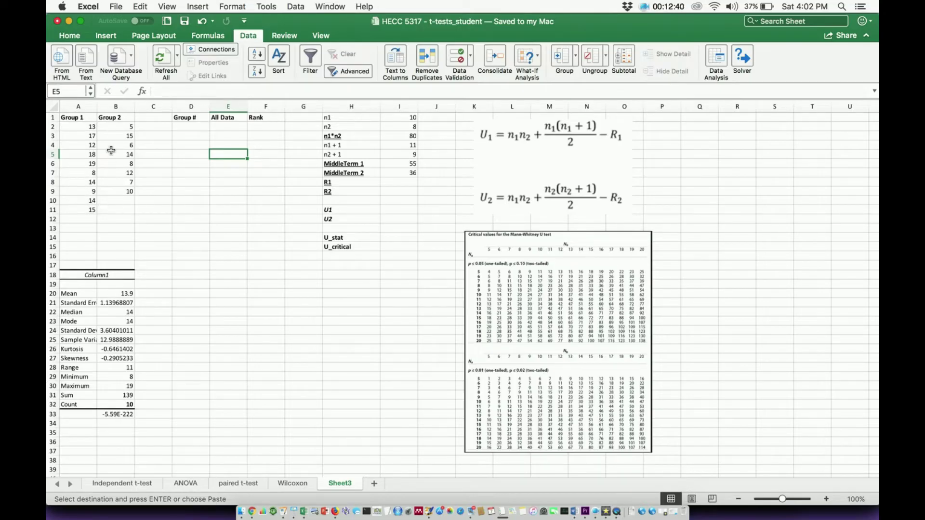
- Copy Group 1 values A2:A11 into All Data at E2 and label D2:D11 with 1
click(184, 119)
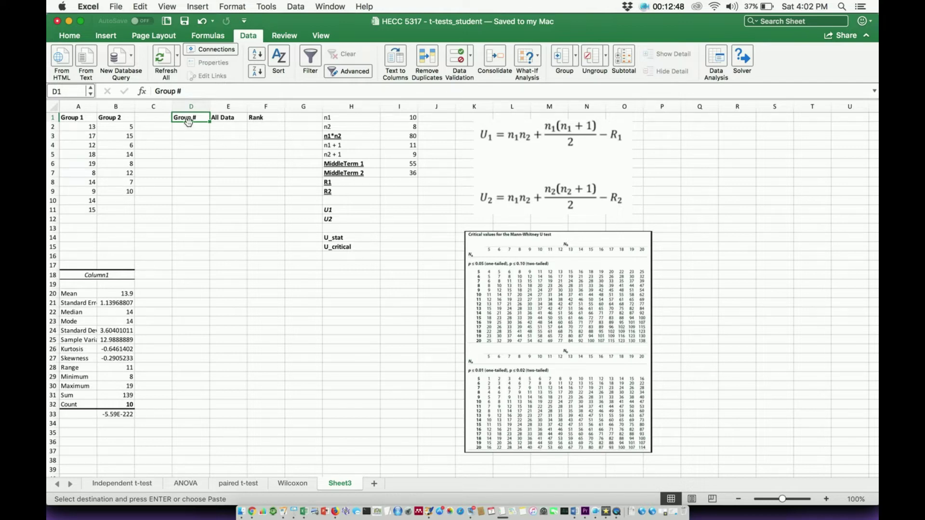
click(229, 121)
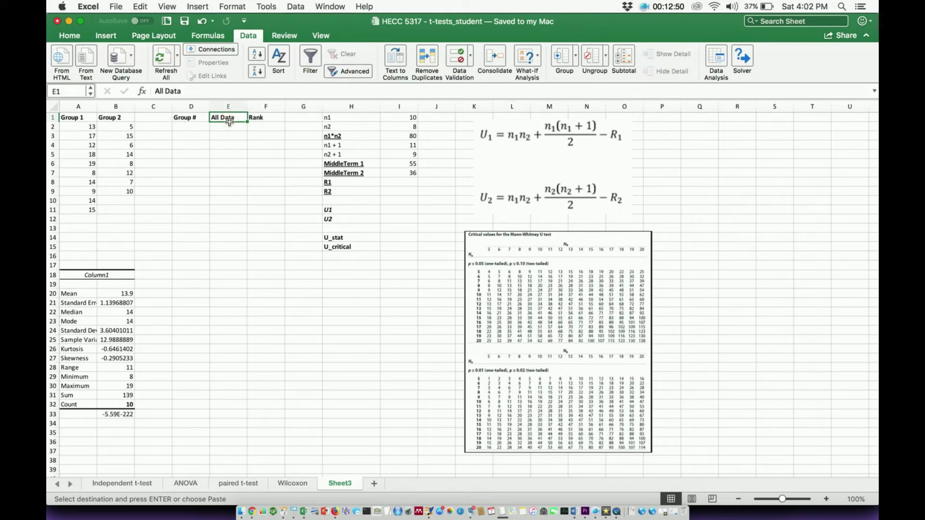
key(Right)
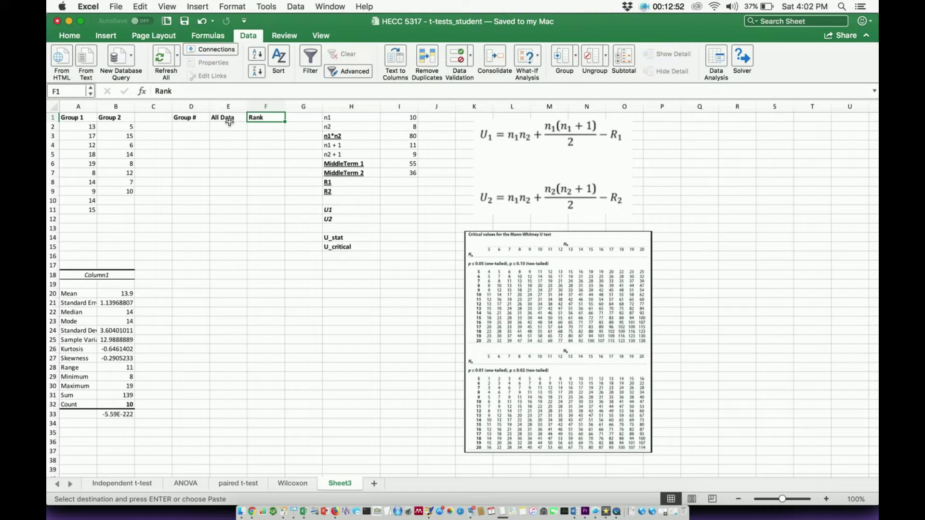
click(86, 126)
key(shift+Down)
key(shift+Down)
key(shift+Down)
key(shift+Down)
key(shift+Down)
key(shift+Down)
key(shift+Down)
key(shift+Down)
key(shift+Down)
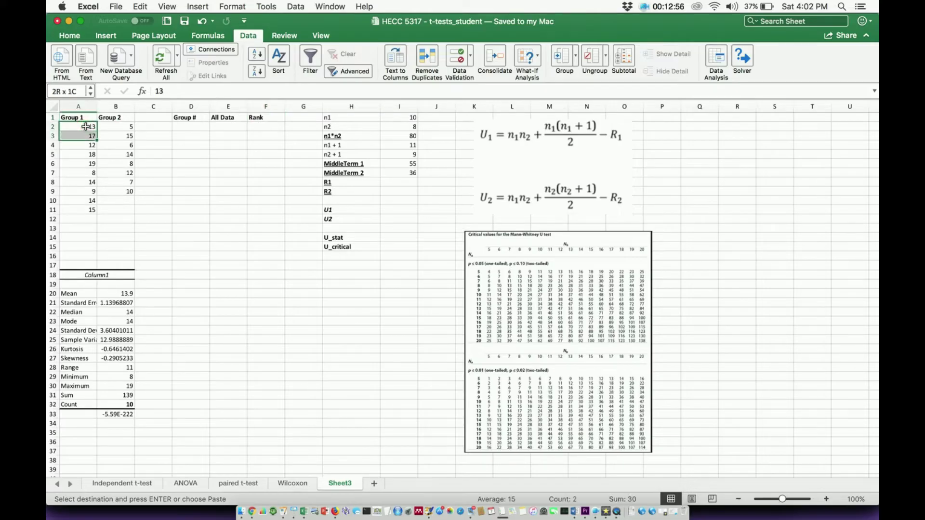
key(cmd+c)
click(217, 129)
key(cmd+v)
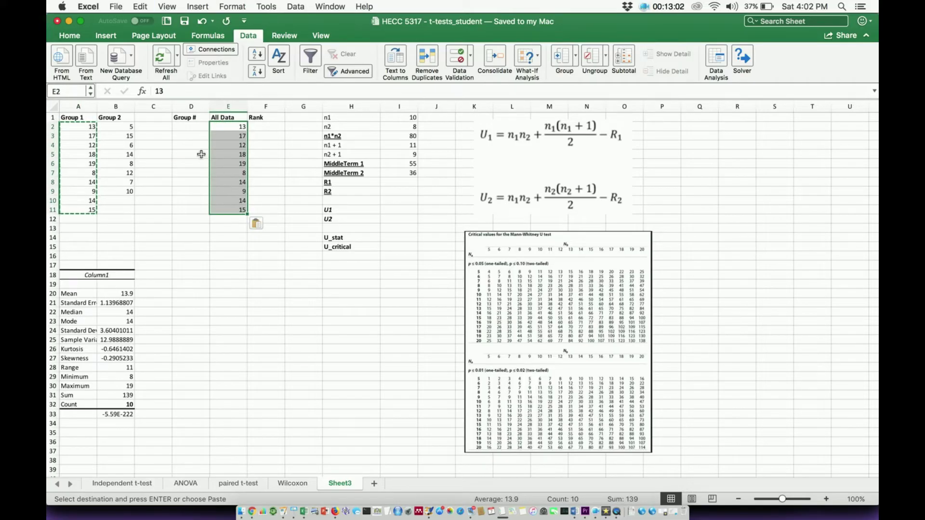
click(188, 129)
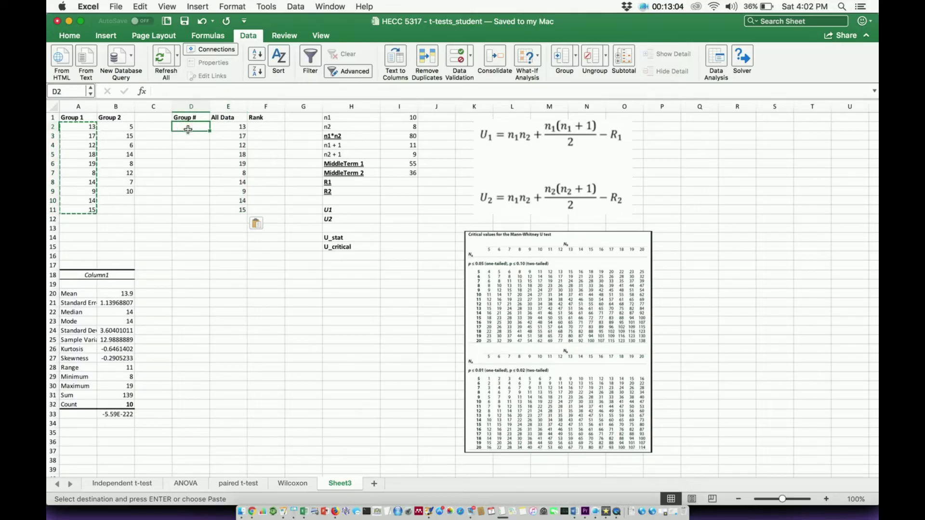
text(1)
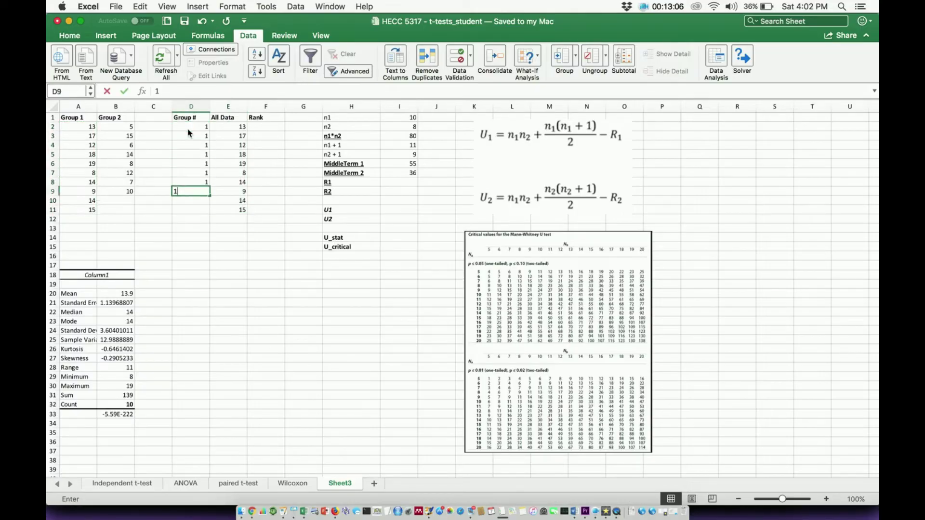
text( 1 1 1 1 1 1 1 1 1)
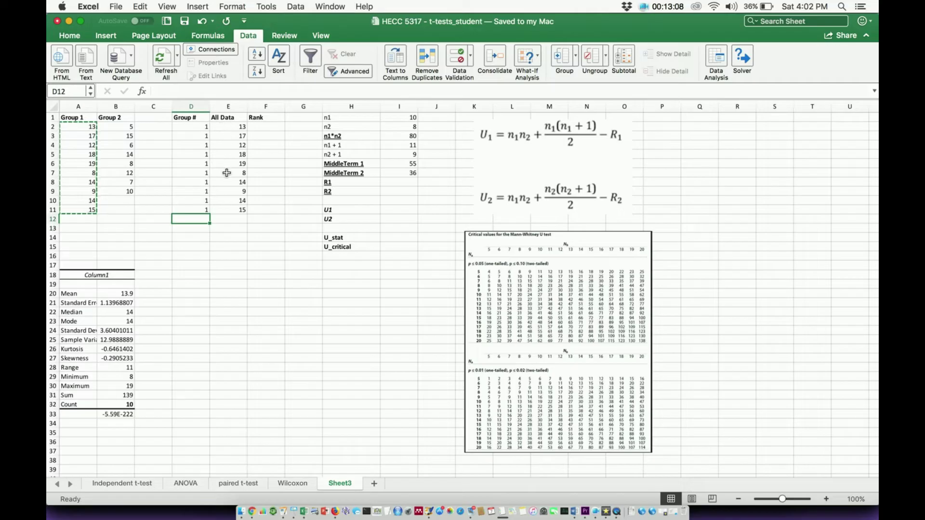
- Paste Group 2 values B2:B9 into E12 and label D12:D19 with 2
click(130, 125)
key(shift+super+Down)
key(super+c)
click(228, 219)
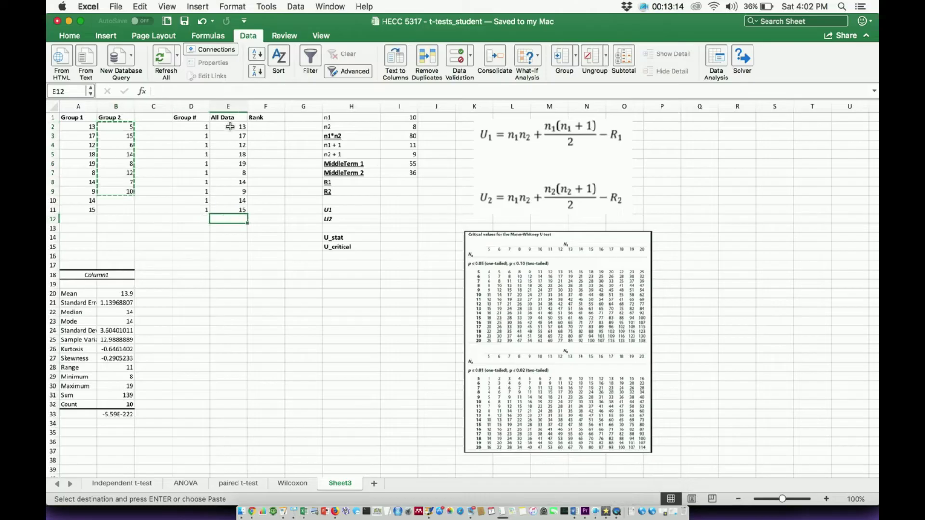
key(super+v)
click(202, 220)
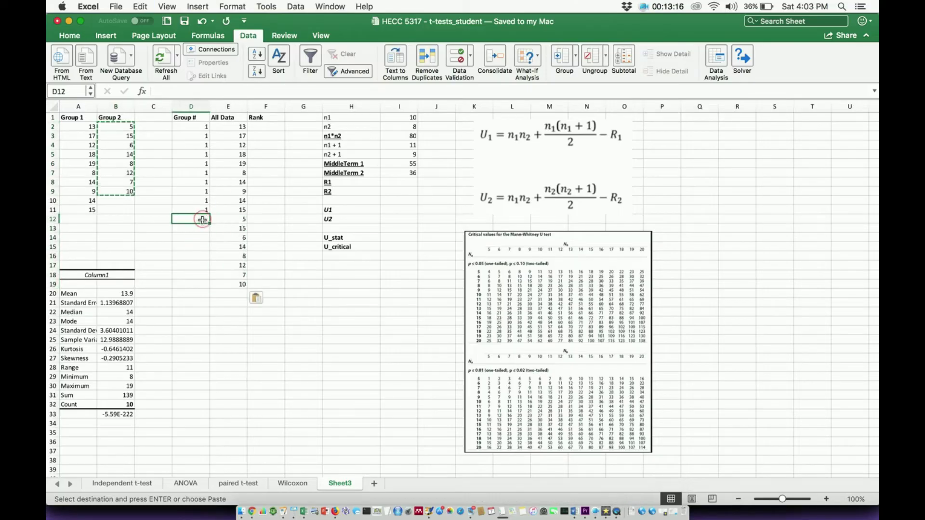
text(2 2 2 2 2 2 22)
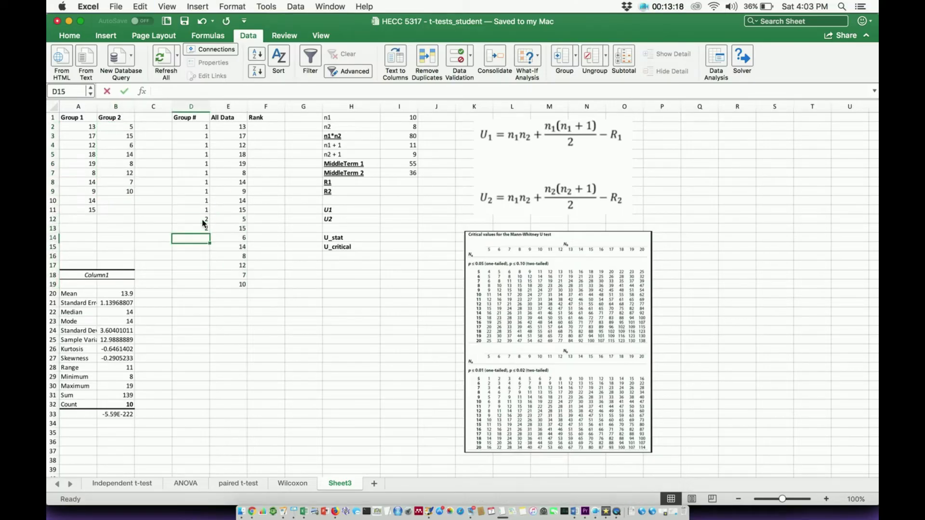
key(BackSpace)
key(Return)
text(2)
key(Return)
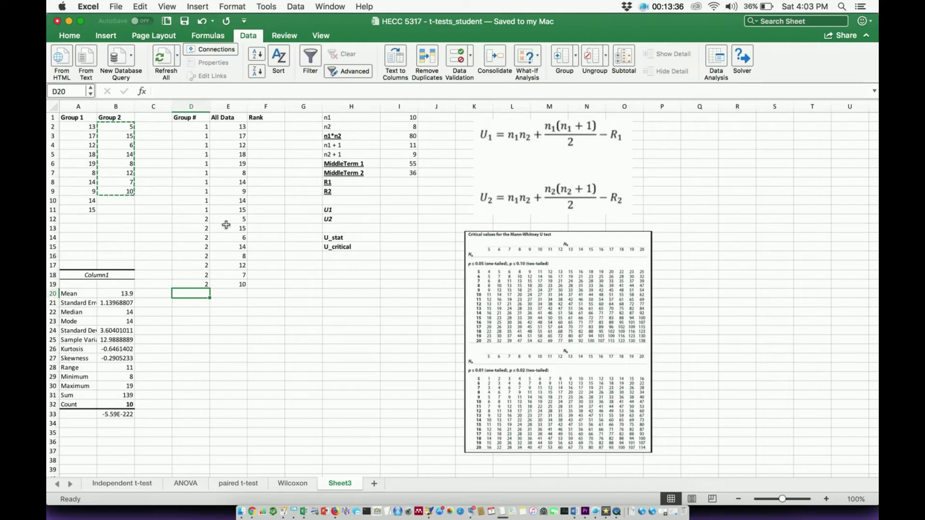
click(219, 116)
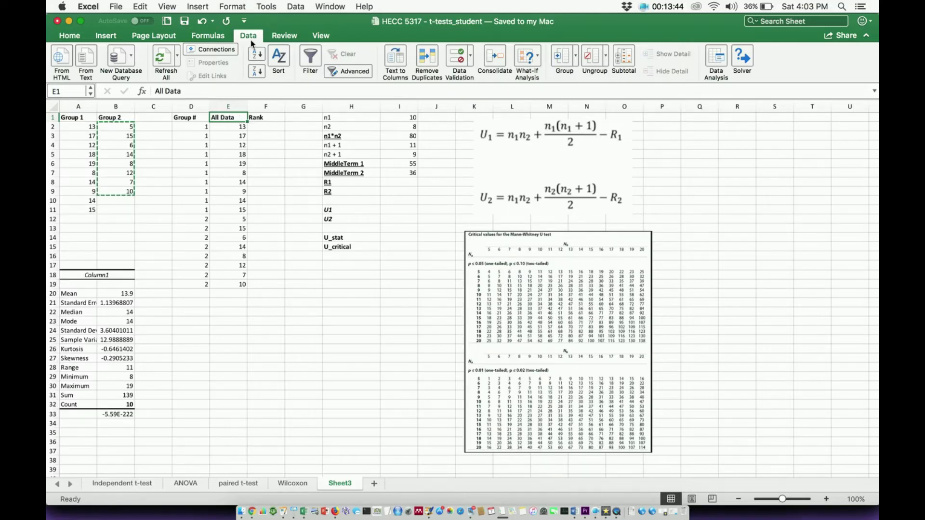
- Turn on header filters and sort All Data ascending, from 5 to 19
click(310, 57)
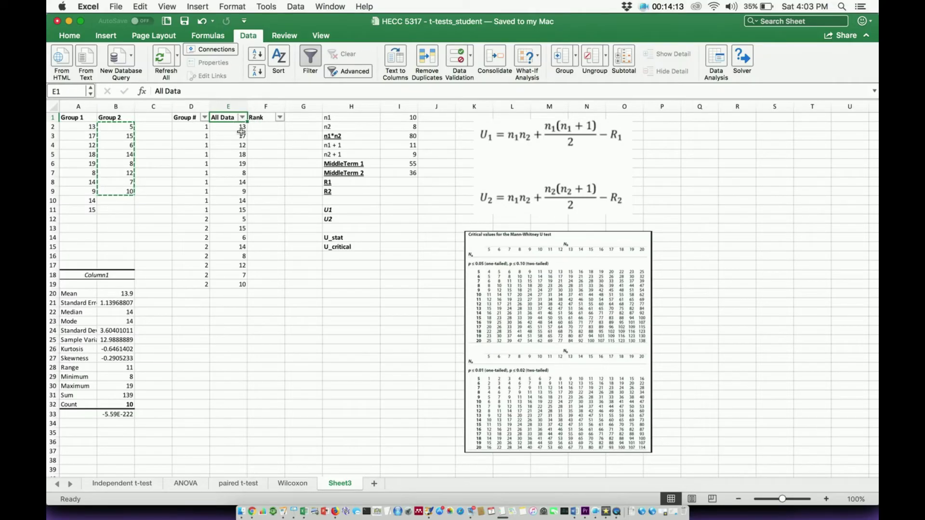
click(243, 118)
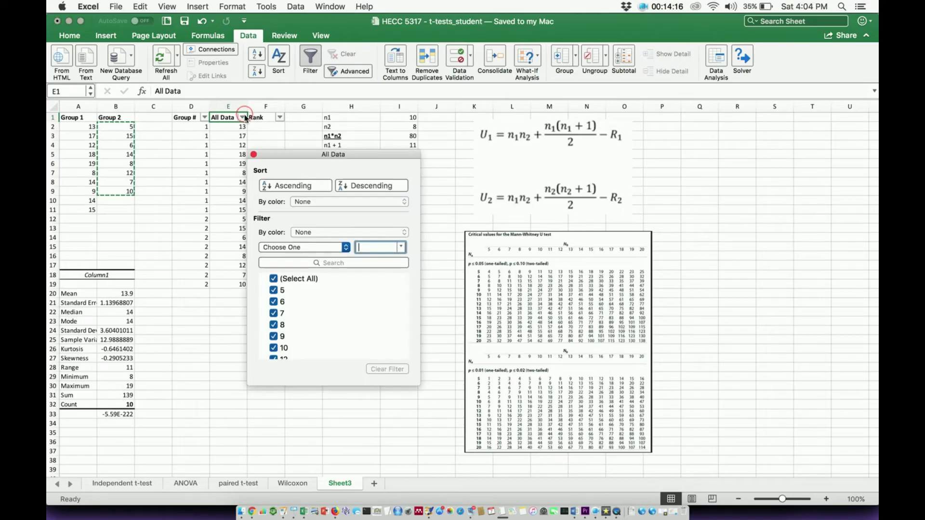
click(273, 187)
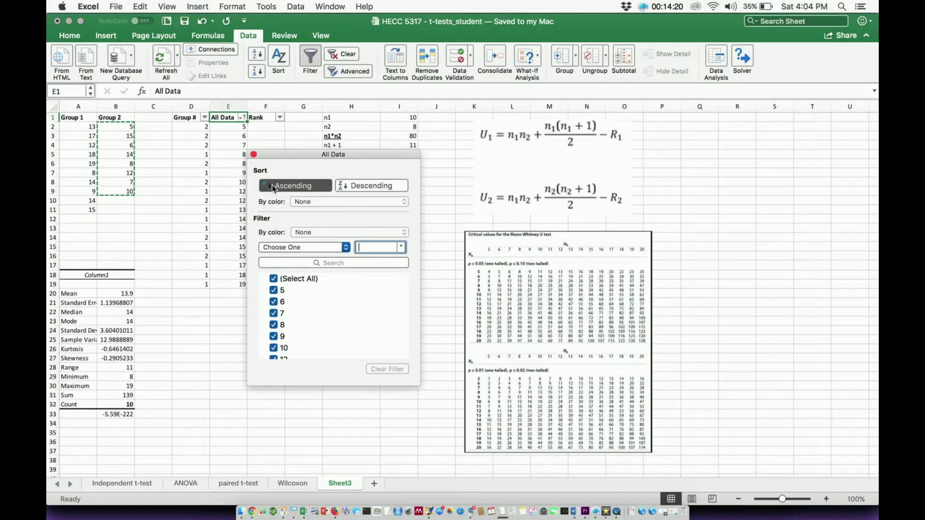
click(253, 154)
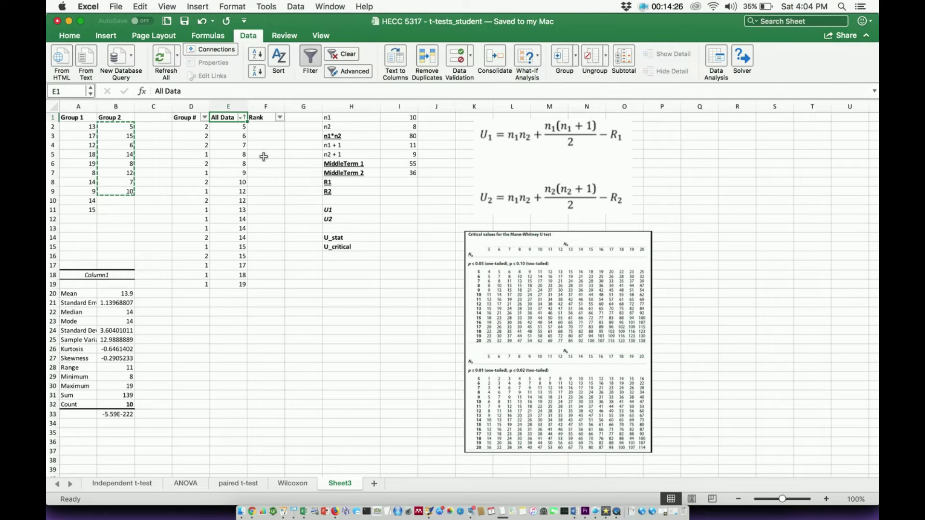
- Enter ranks 1 through 18 down the Rank column starting at F2
click(268, 126)
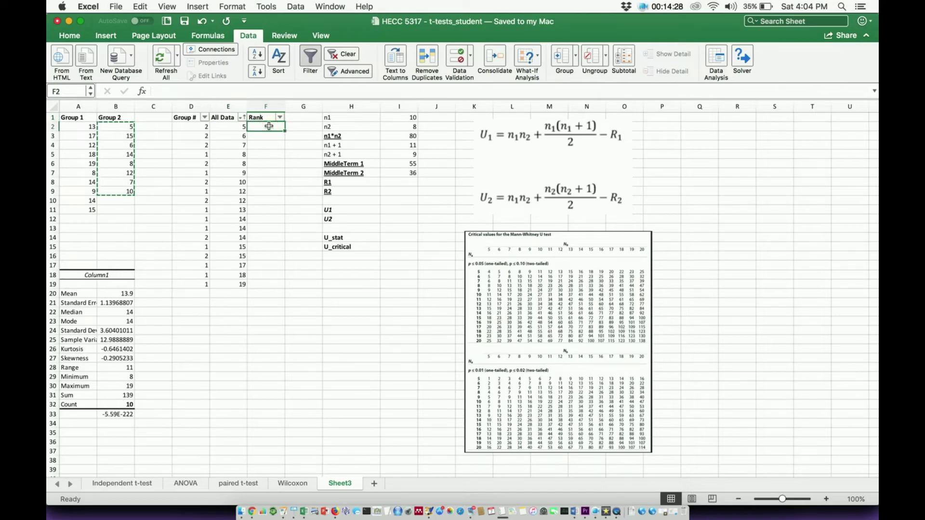
text(1)
key(Return)
text(2)
key(Return)
text(3)
key(Return)
text(4 5 6 7 8 9 10)
key(Return)
text(11)
key(Return)
text(12)
key(Return)
text(13)
key(Return)
text(14)
key(Return)
text(15)
key(Return)
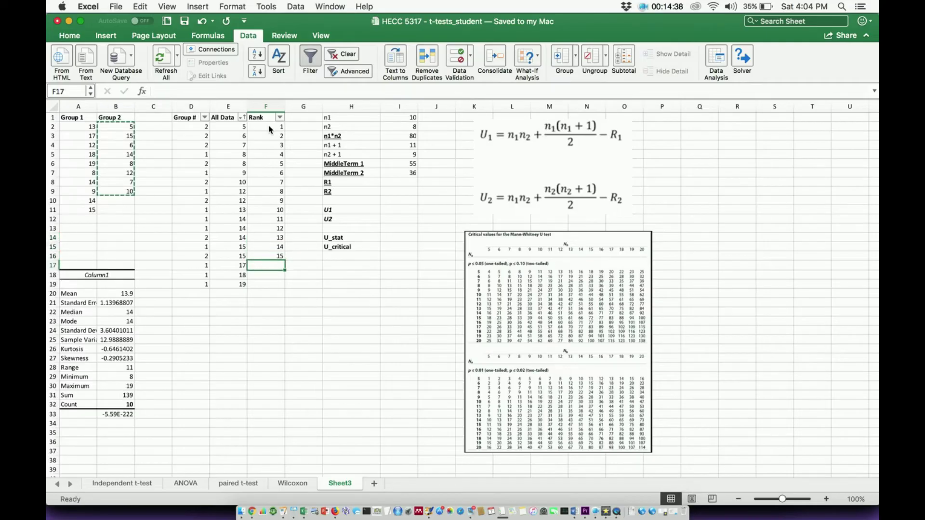
text(16)
key(Return)
text(18)
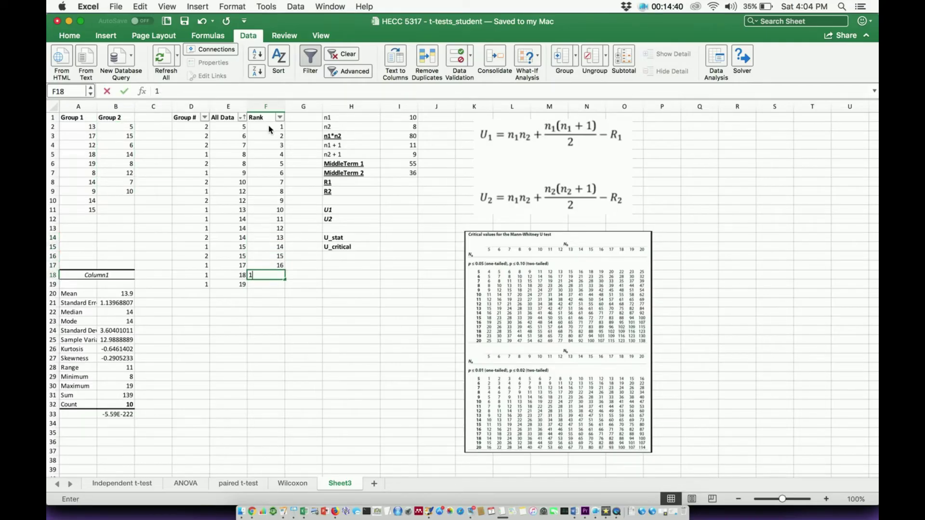
key(Return)
text(18)
key(Return)
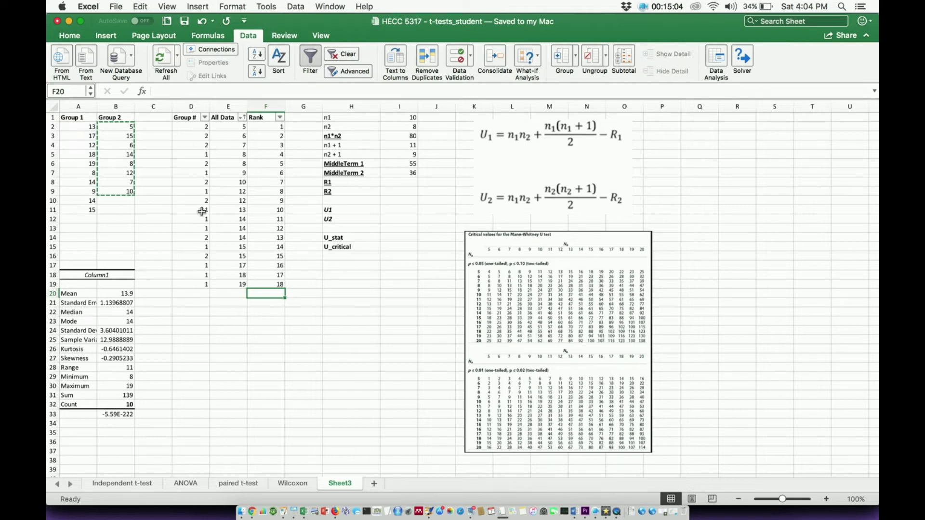
- Re-sort the table by Group # so each group's rows sit together
click(204, 118)
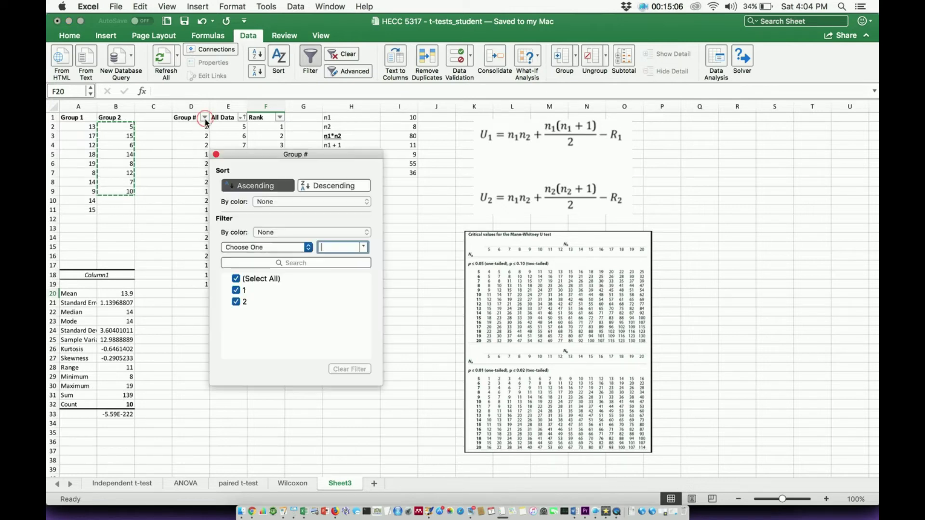
click(237, 185)
click(216, 155)
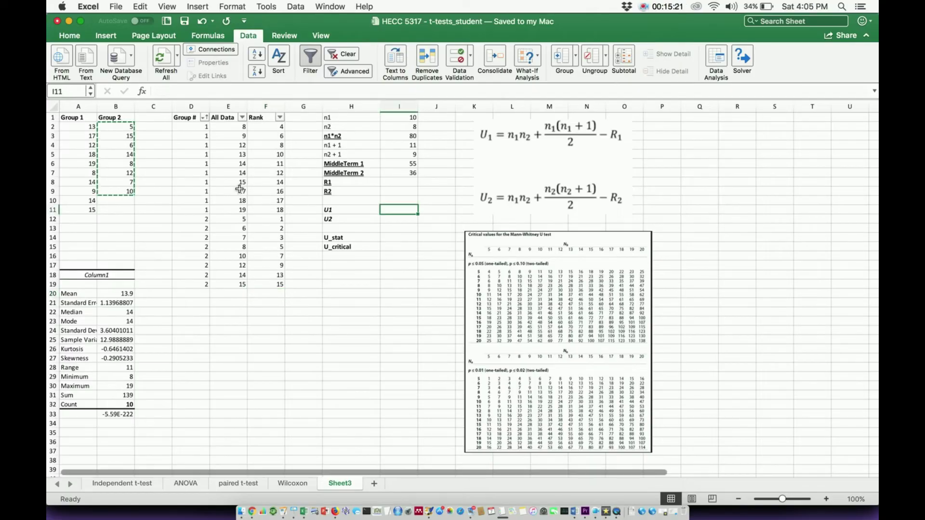
click(260, 145)
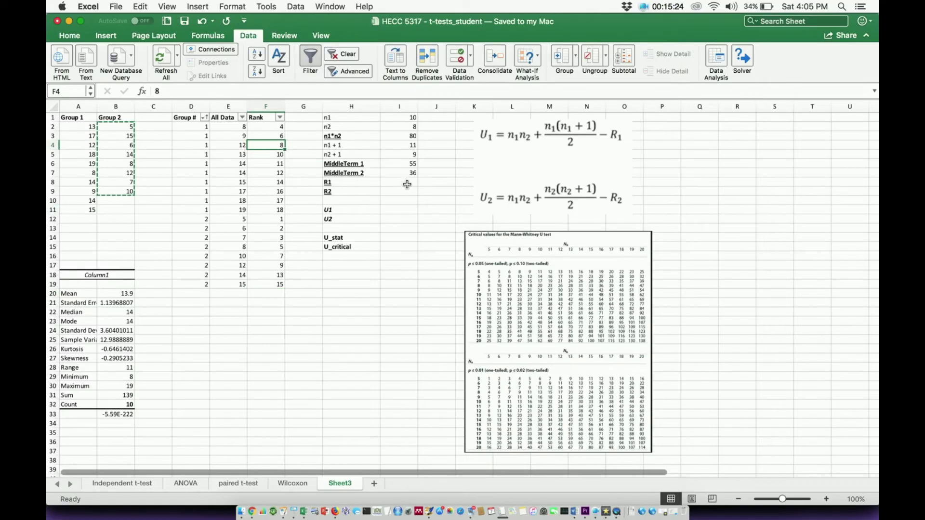
- Enter R1 =SUM(F2:F11) (116) in I8 and R2 =SUM(F12:F19) (55) in I9
click(405, 181)
text(=SUM)
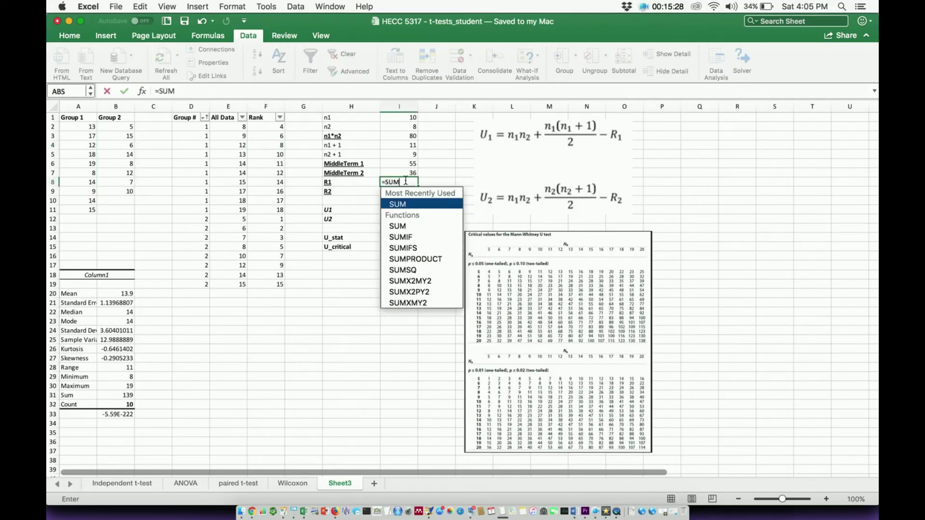
double_click(400, 204)
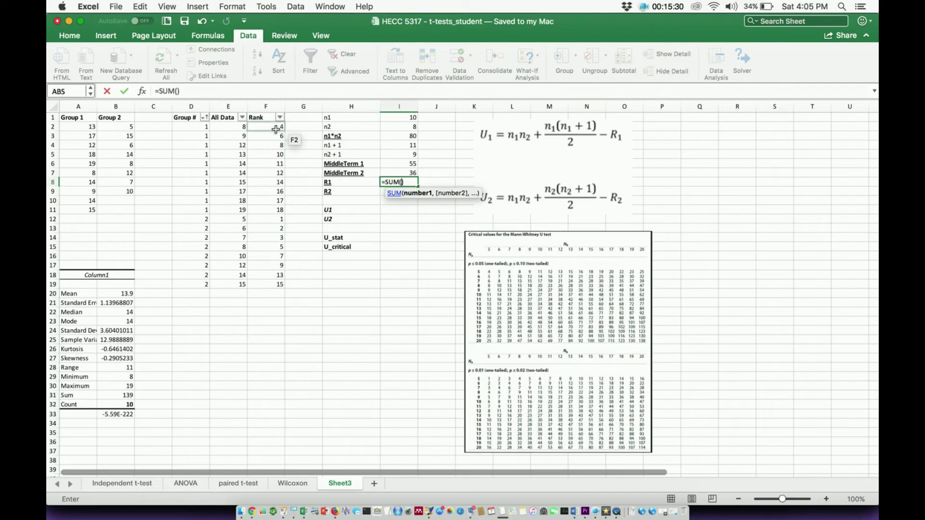
drag(274, 129, 273, 211)
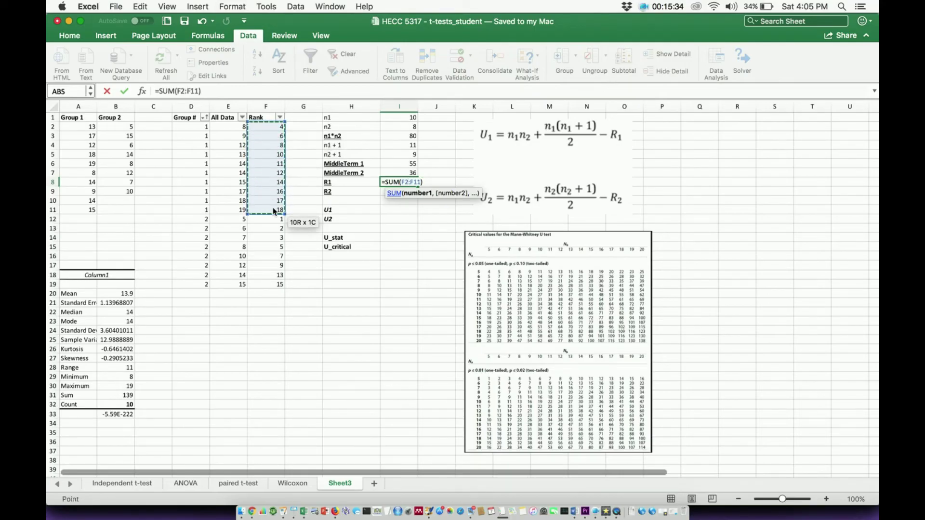
key(Return)
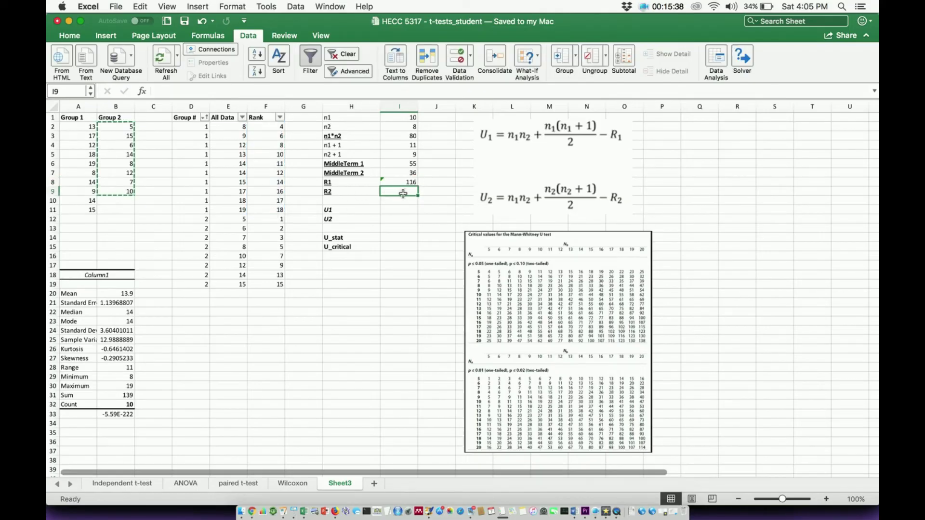
text(=SUM)
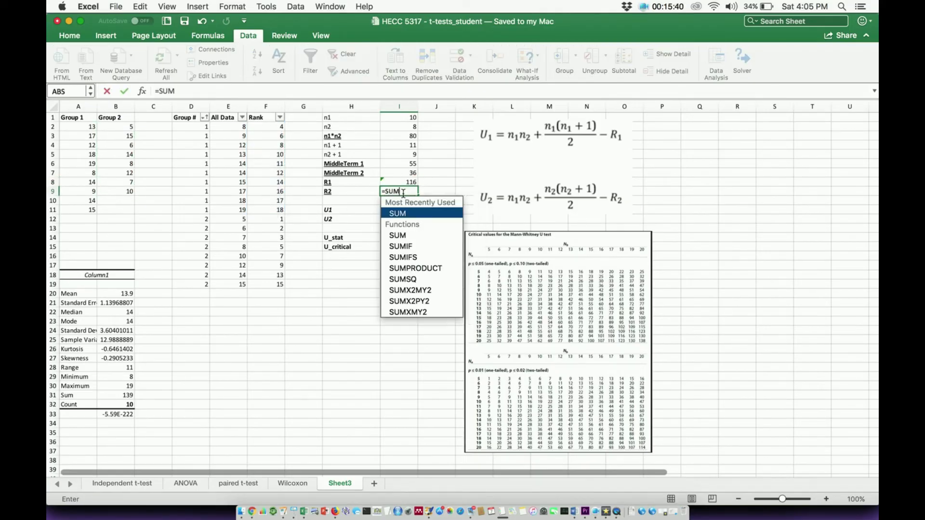
double_click(412, 211)
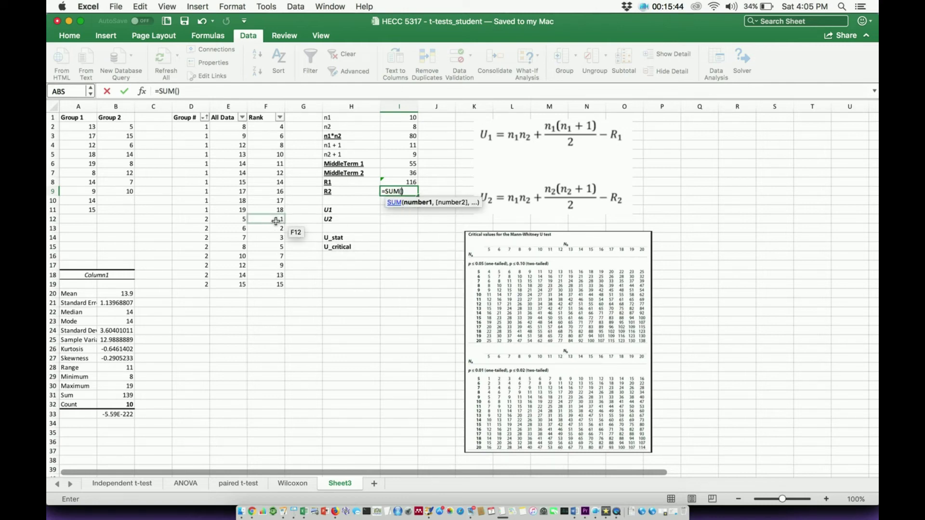
drag(276, 221, 274, 284)
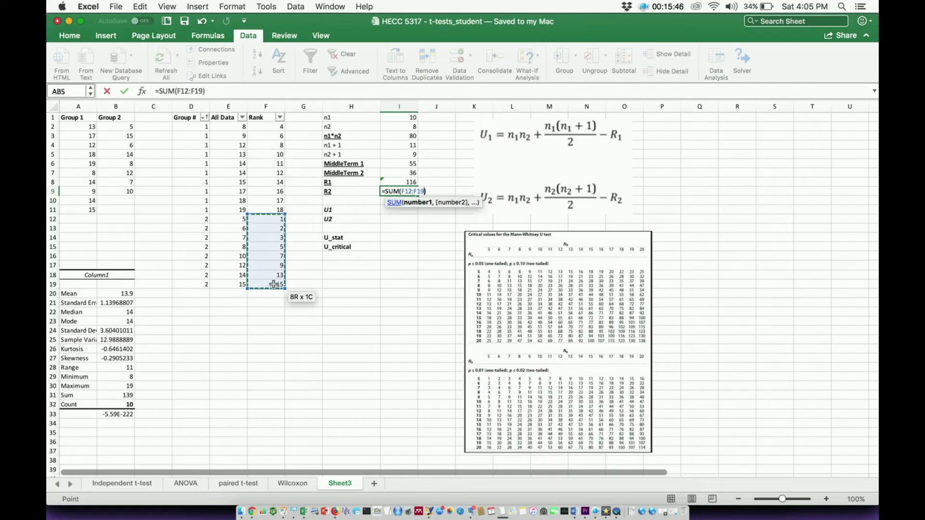
key(Return)
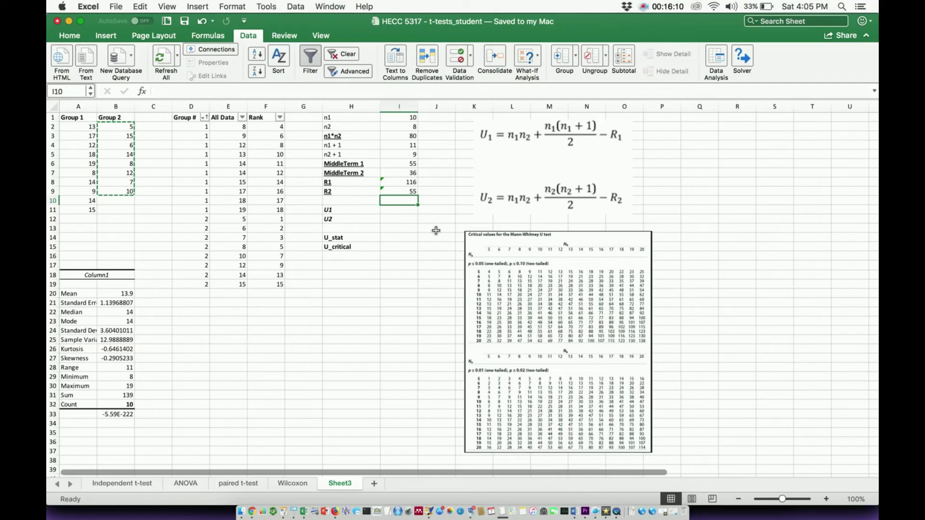
- Enter U1 as =I3+I6-I8 in I11, giving 19
click(398, 211)
text(=)
click(409, 136)
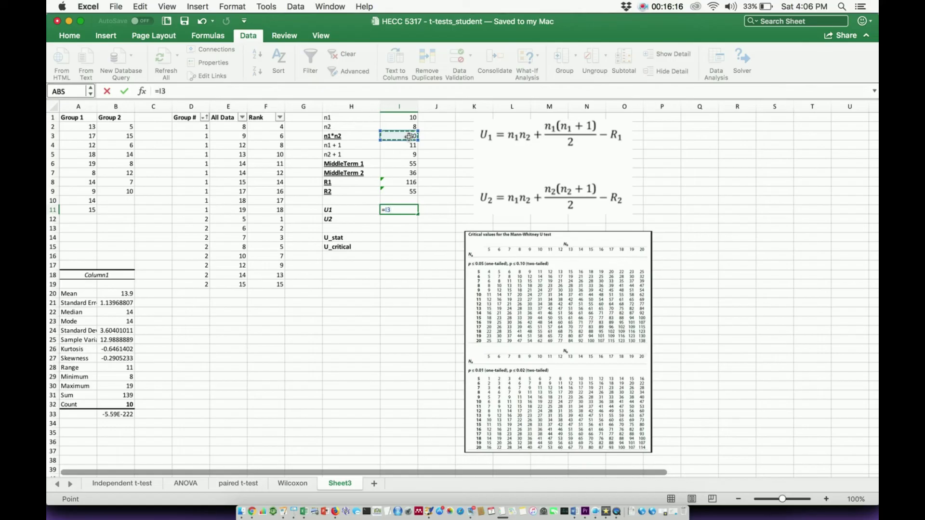
text(+)
click(406, 164)
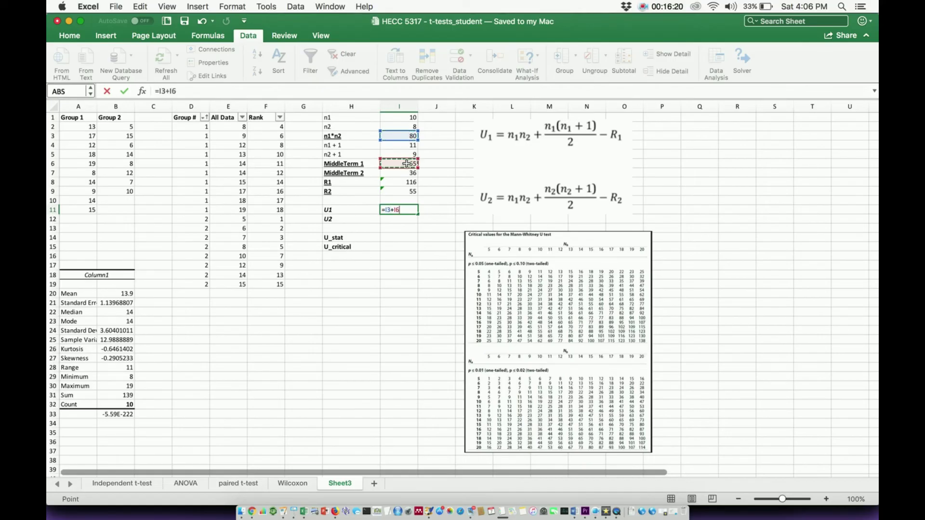
text(-)
click(398, 186)
key(Return)
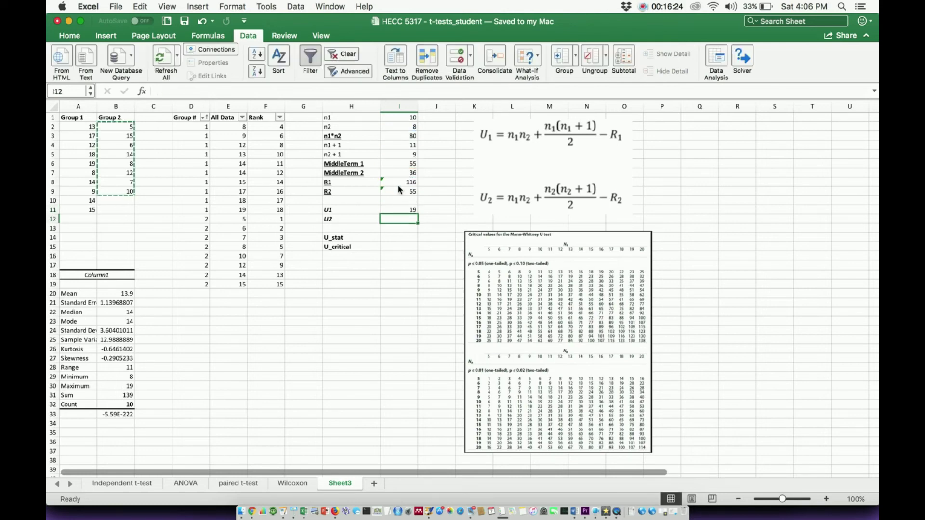
- Enter U2 as =I3+I7-I9 in I12, giving 61
text(=)
key(BackSpace)
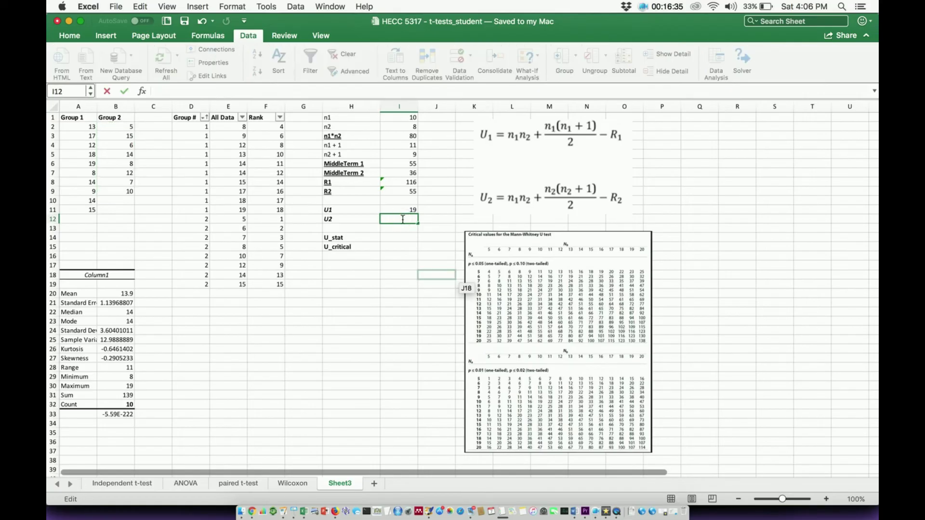
click(411, 136)
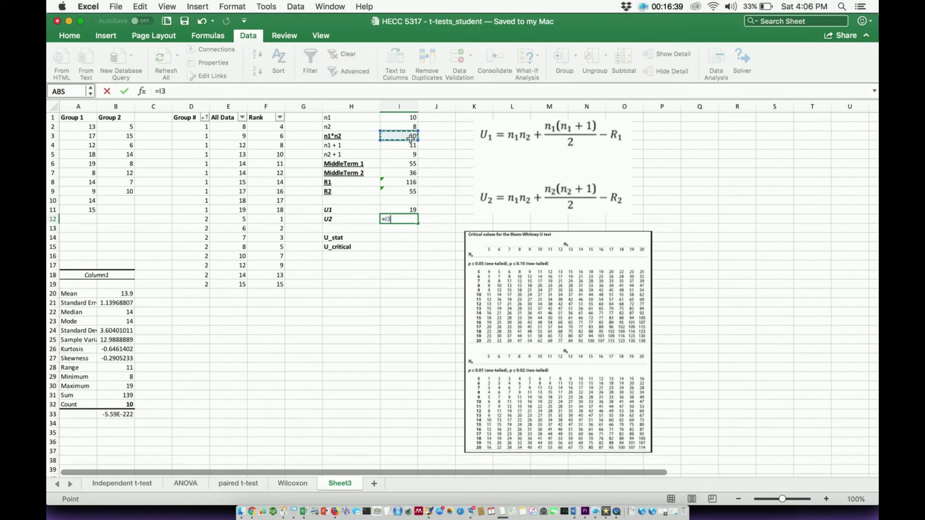
text(+)
click(396, 174)
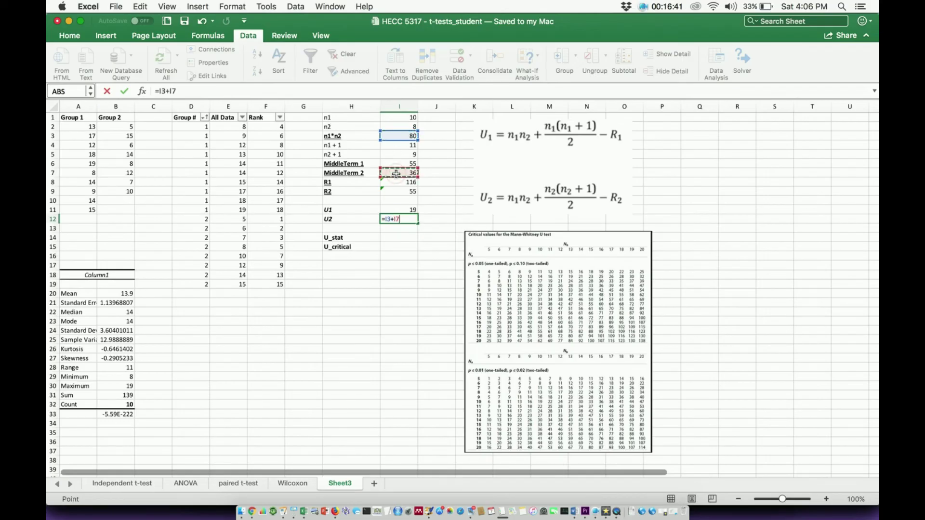
text(-)
click(399, 193)
key(Return)
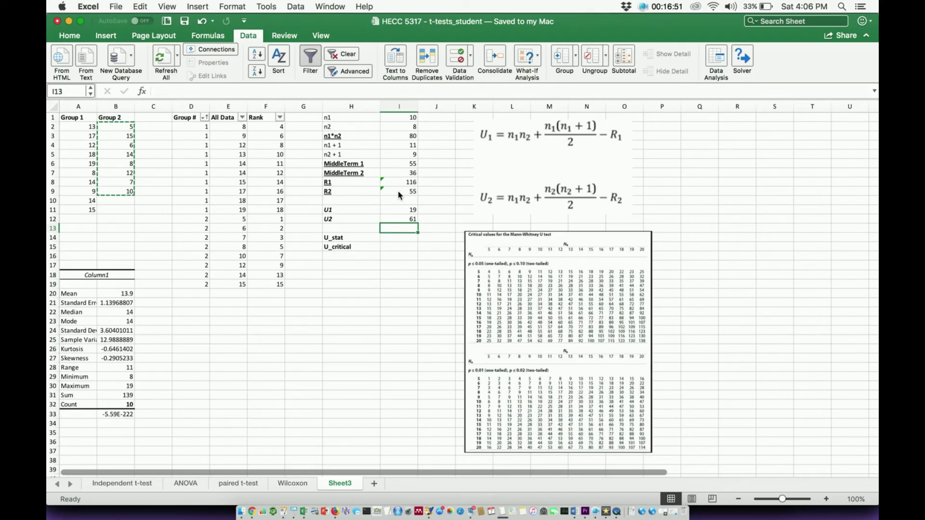
- Enter 19 as U_stat in I14 and 20 as U_critical in I15
click(398, 214)
click(398, 238)
text(19)
key(Return)
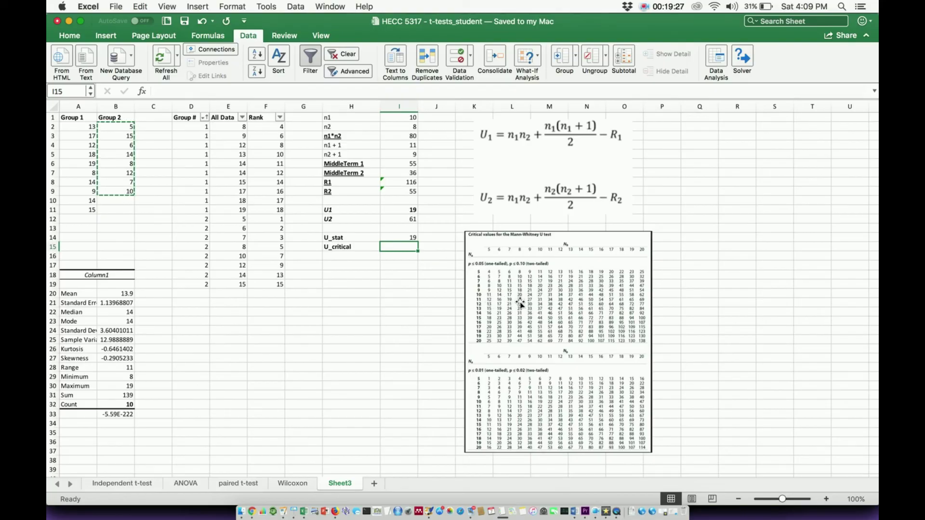
text(20)
key(Return)
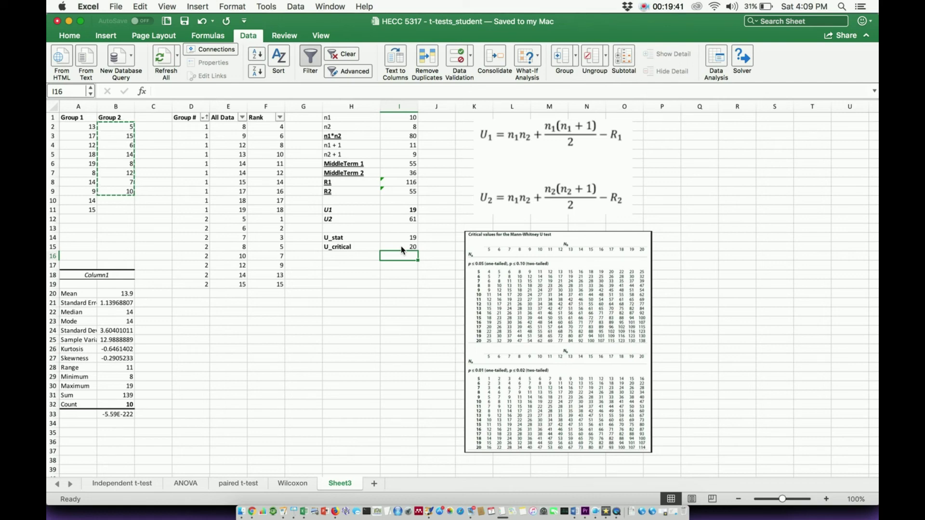
- Select the group data A2:B11 to check group sizes, then review U_critical and U_stat
click(79, 132)
key(shift+Right)
key(shift+Down)
key(shift+Down)
key(shift+Down)
key(shift+Down)
key(shift+Down)
key(shift+Down)
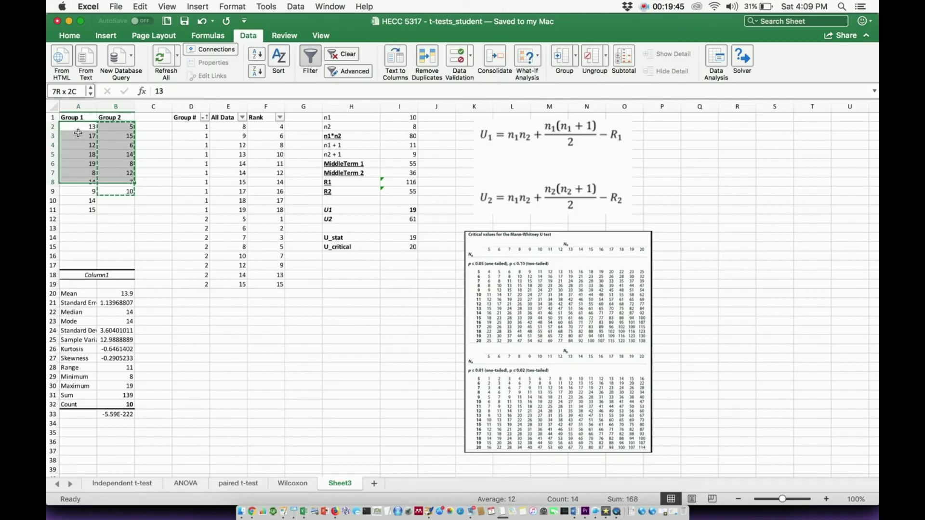
key(shift+Down)
key(shift+Down)
key(shift+Down)
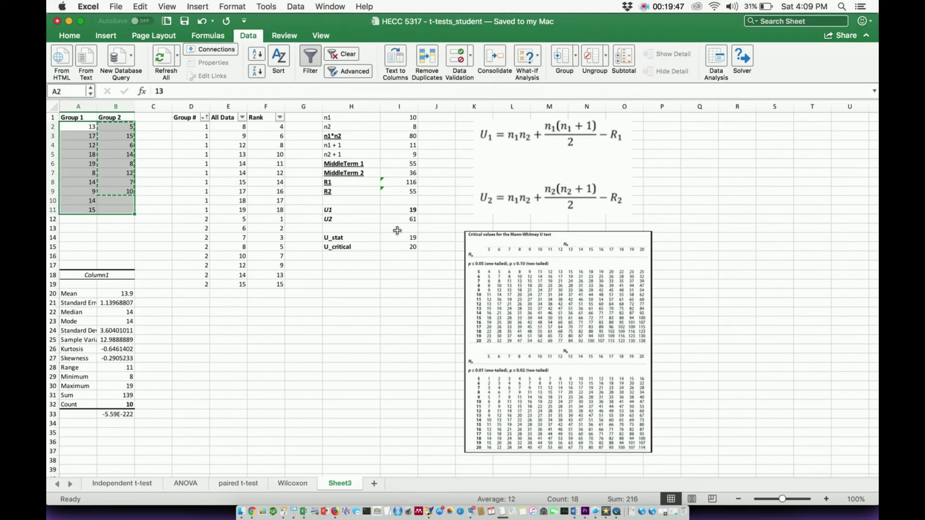
click(404, 247)
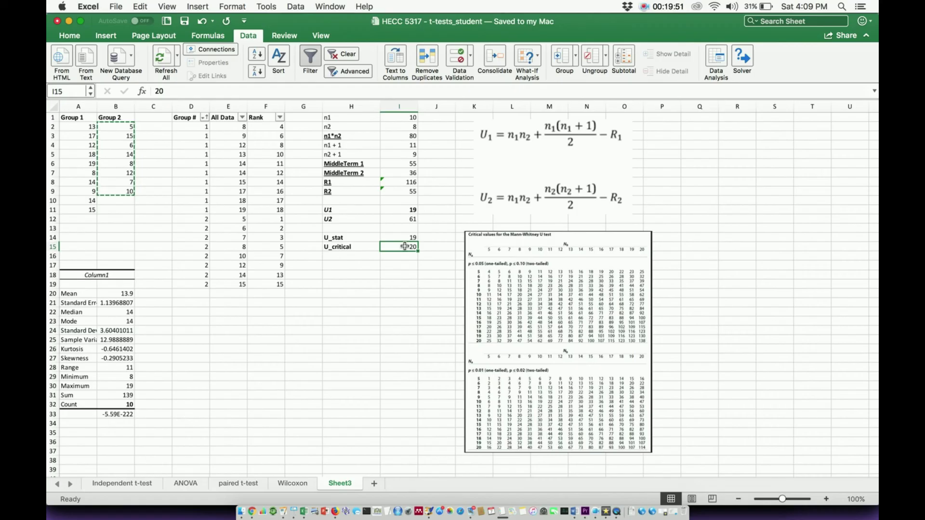
click(407, 237)
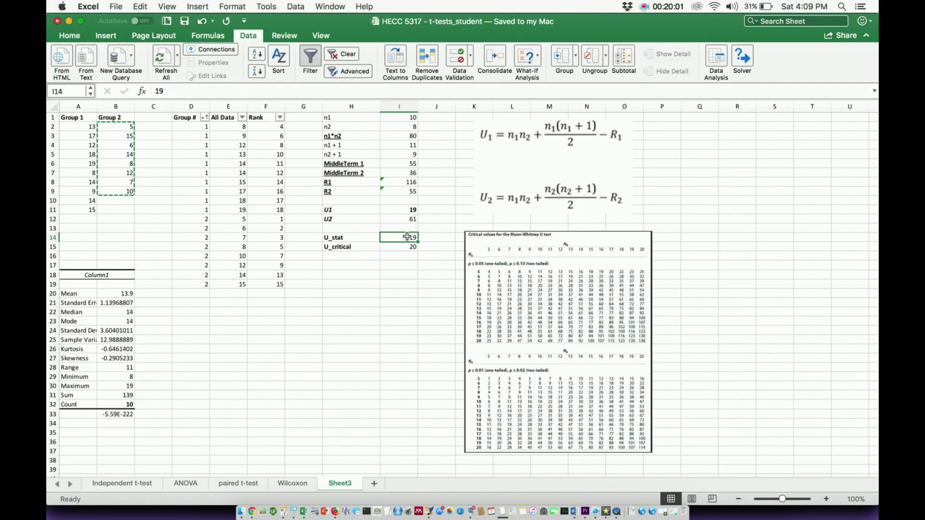
- Write 'Significant' in I17, since U_stat 19 is below U_critical 20
click(357, 237)
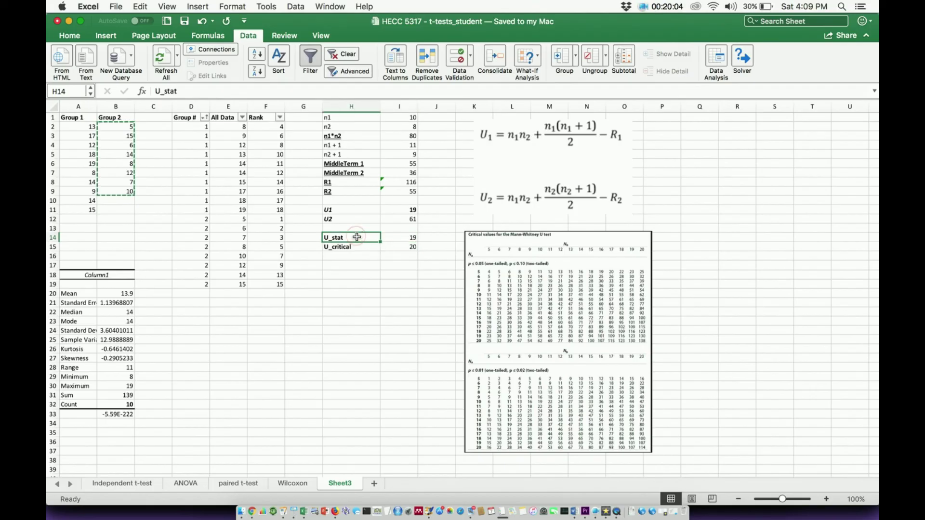
click(395, 238)
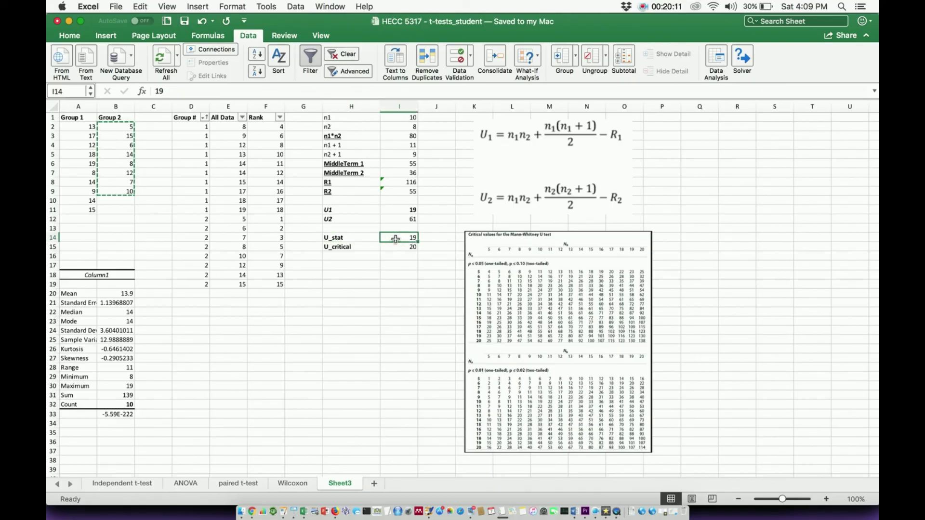
key(Down)
key(Down)
key(Down)
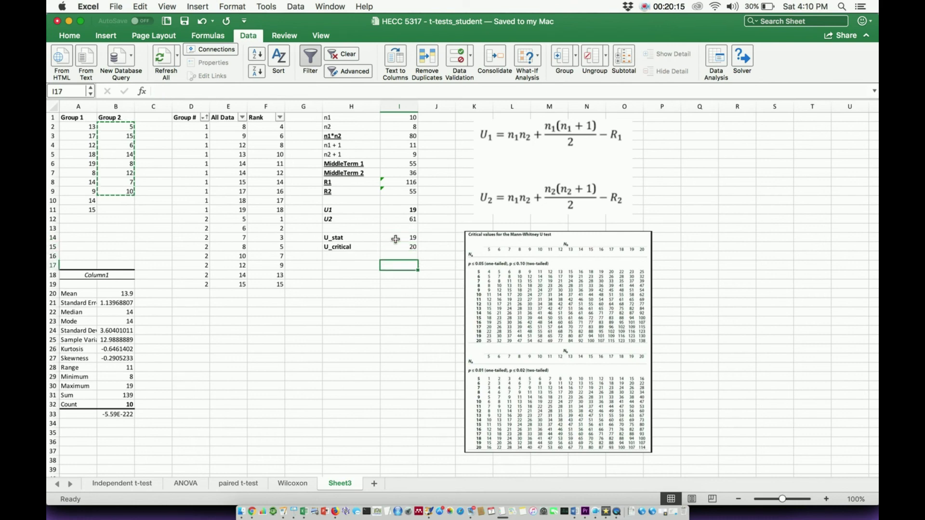
text(Si)
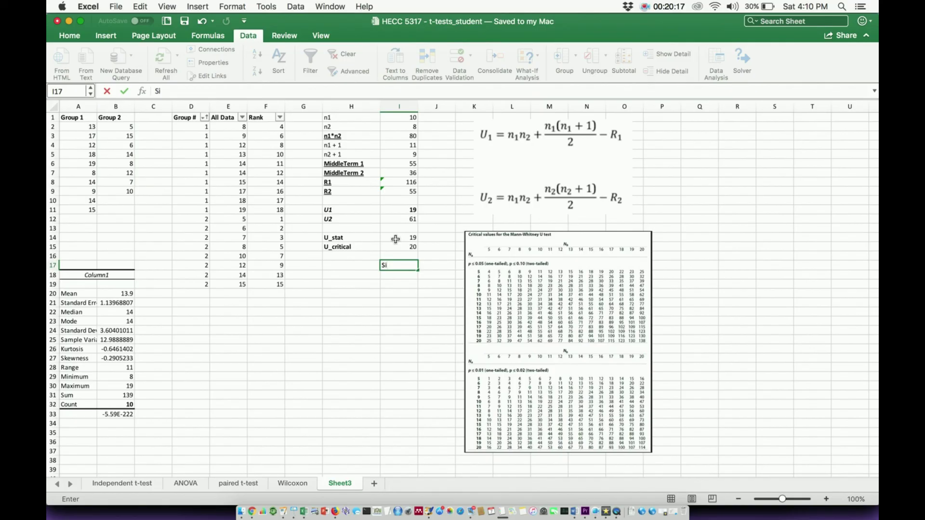
text(gnificant)
key(Return)
key(Up)
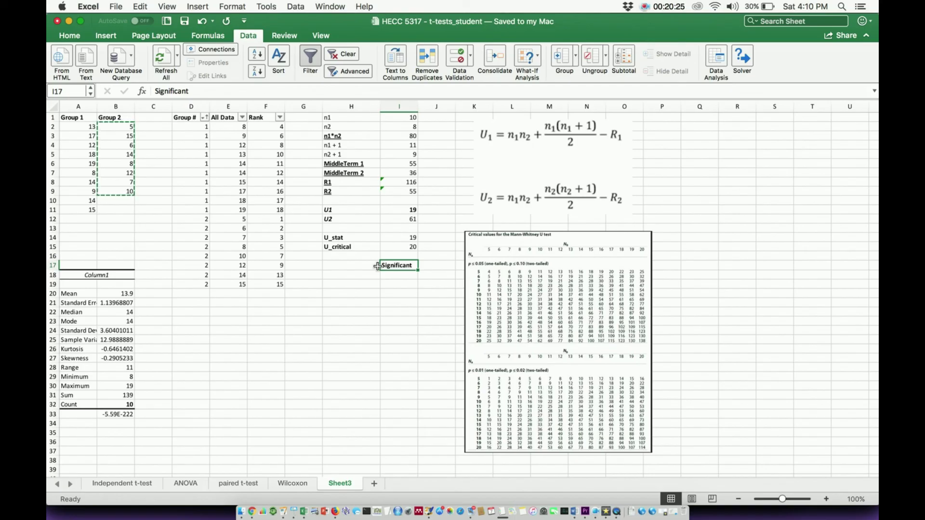
click(395, 238)
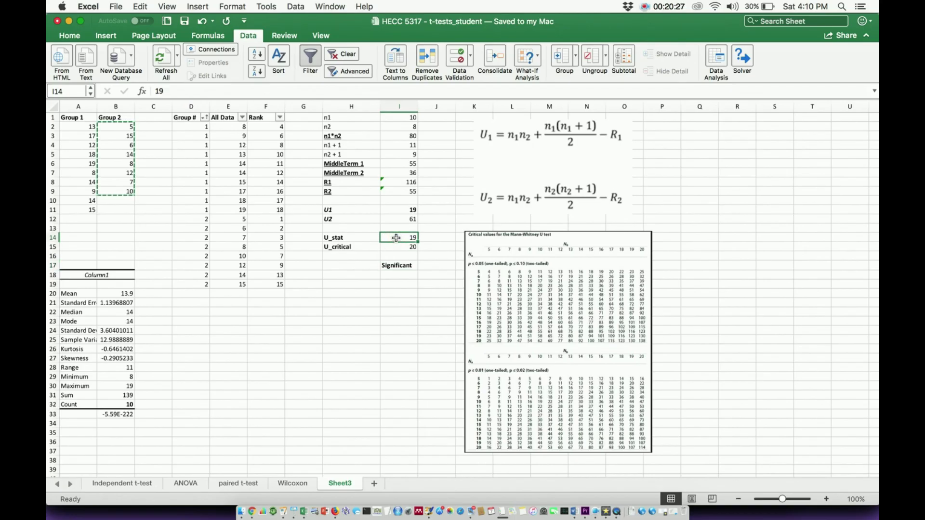